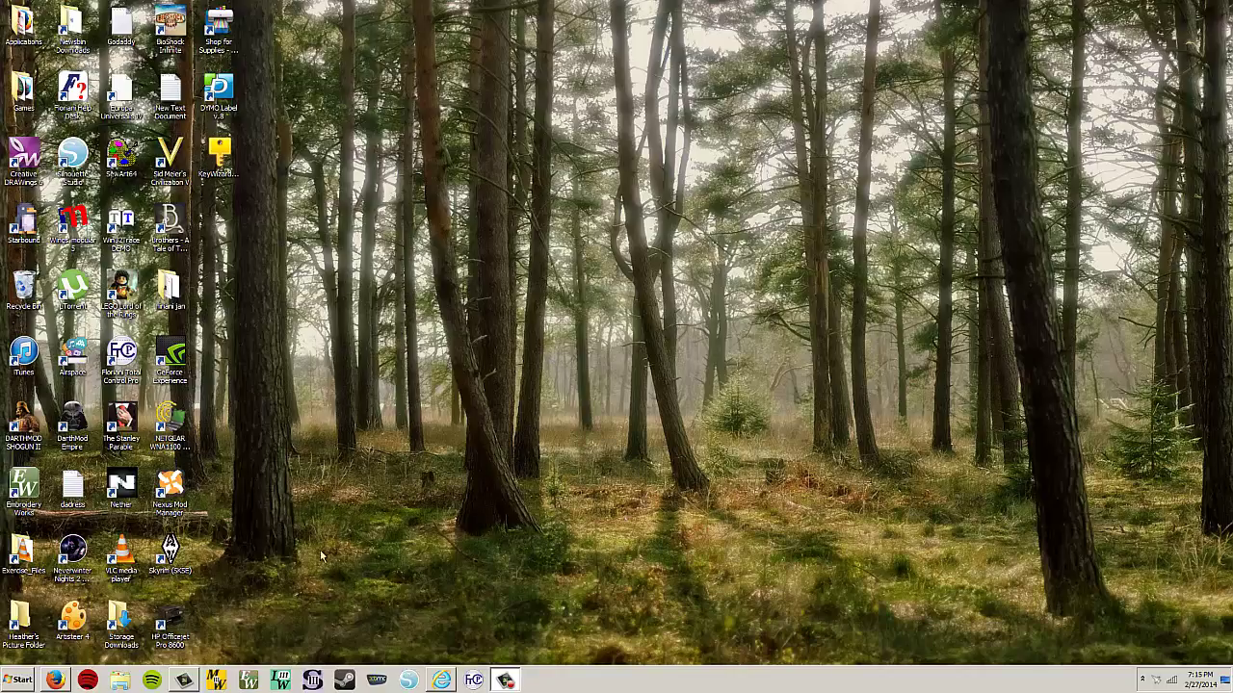
Step: Open USB DRIVE (J:) in a file browser window and place the window slightly higher on the desktop
{"action": "left_click", "coordinate": [120, 679]}
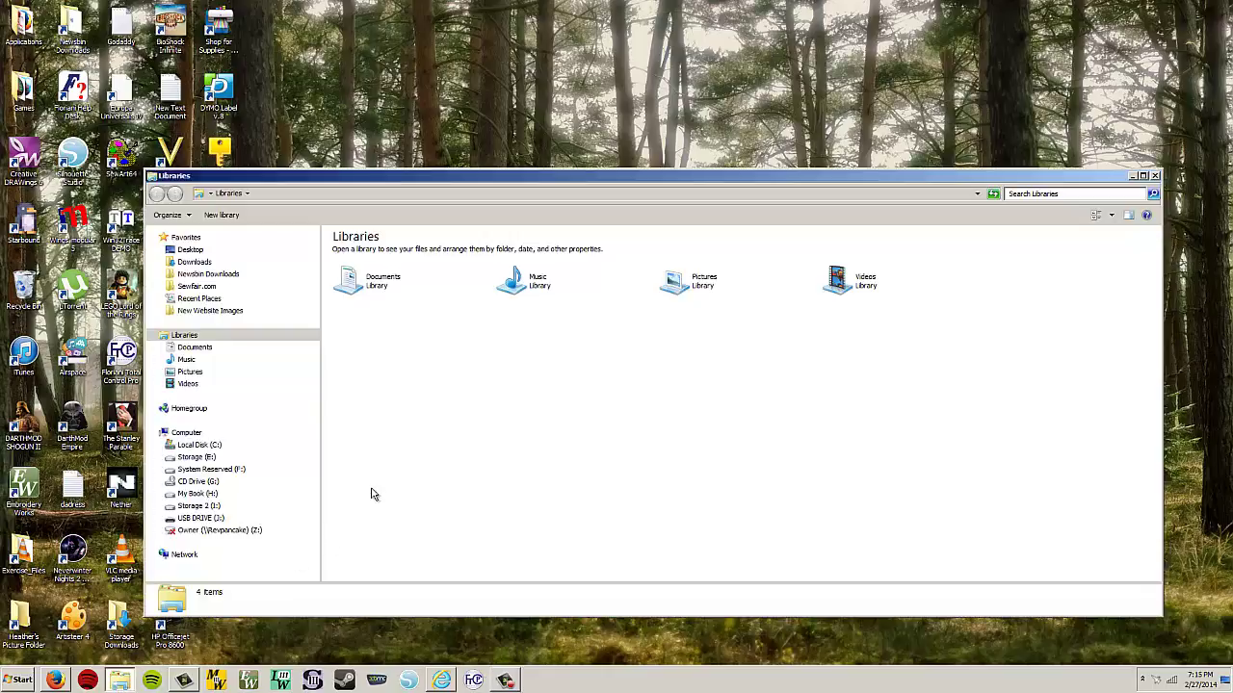
{"action": "left_click", "coordinate": [202, 520]}
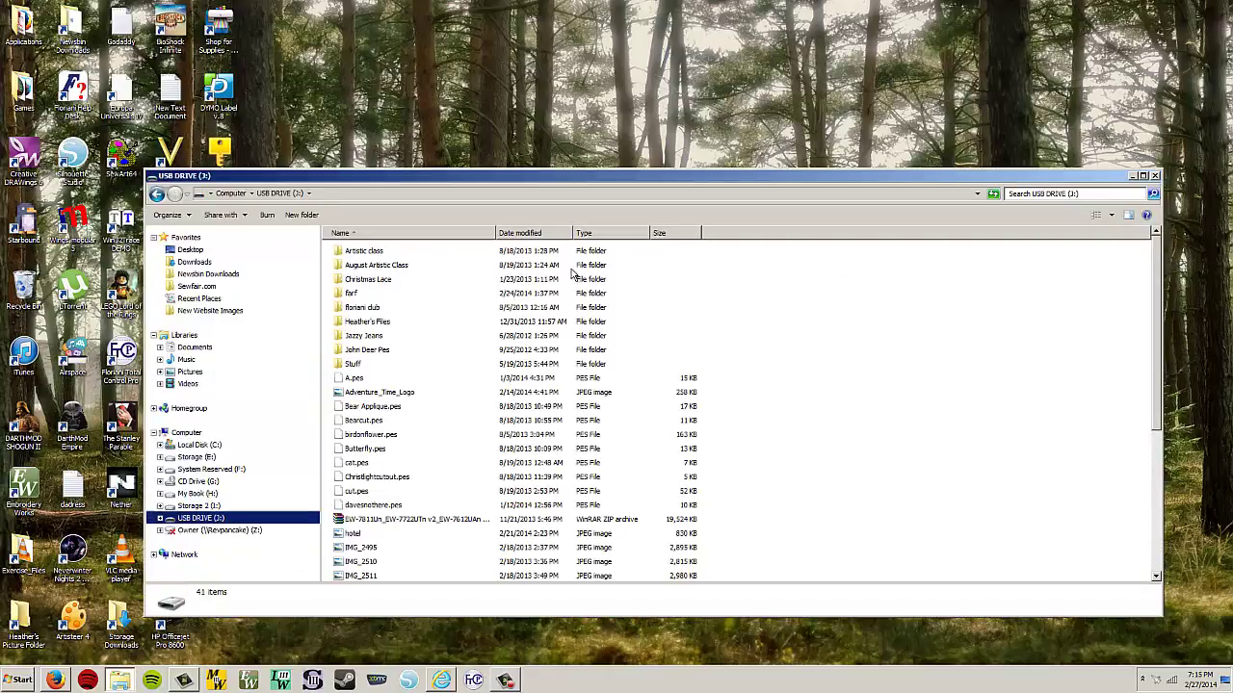
{"action": "left_click_drag", "start_coordinate": [493, 176], "coordinate": [506, 142]}
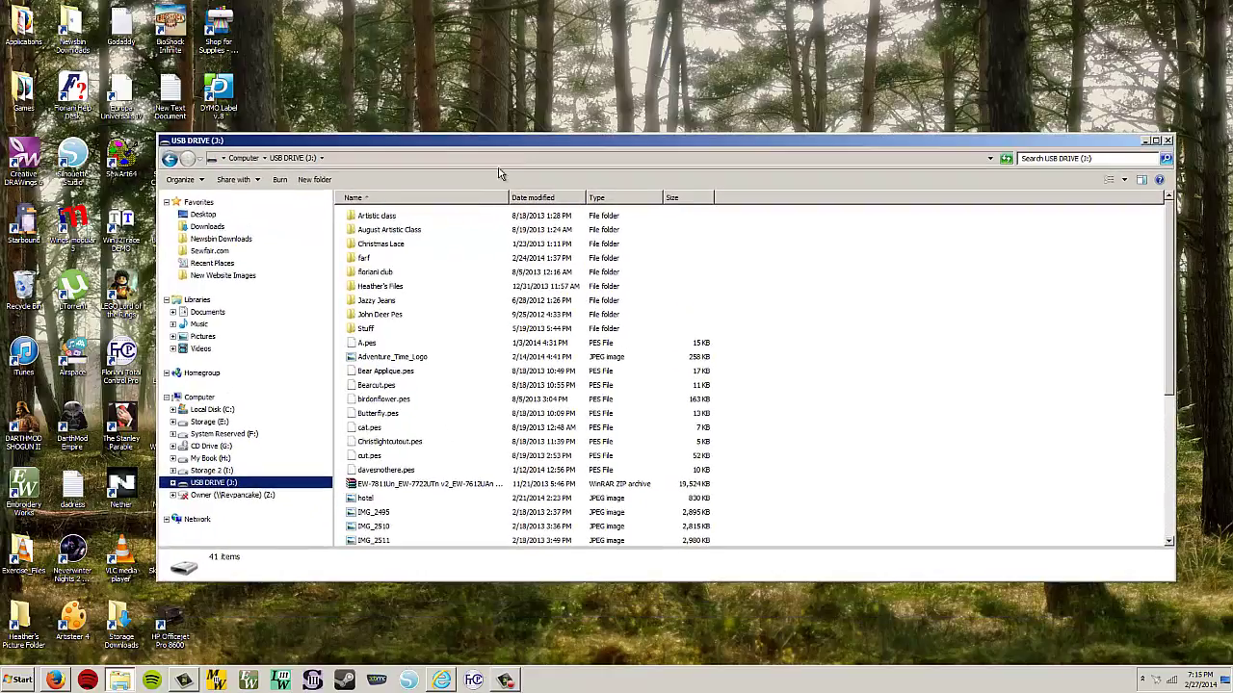
Step: Open Bear Applique.pes by selecting from the installed programs, and expand the Other Programs list
{"action": "left_click", "coordinate": [410, 378]}
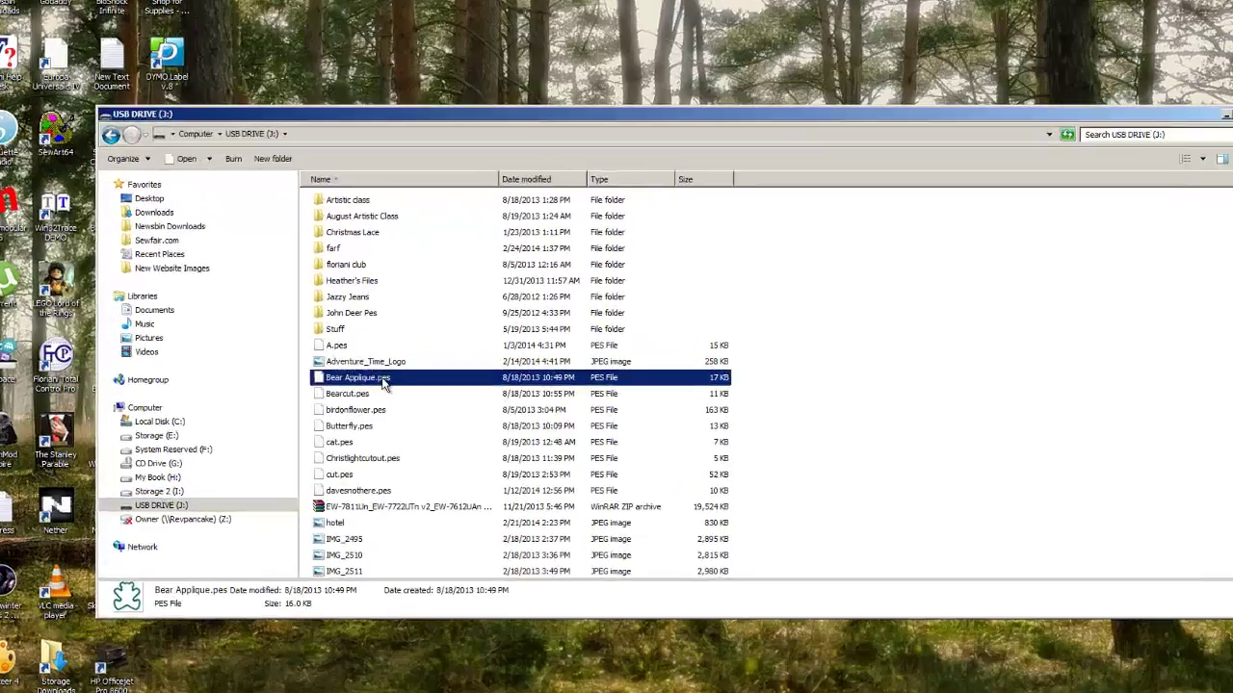
{"action": "double_click", "coordinate": [410, 378]}
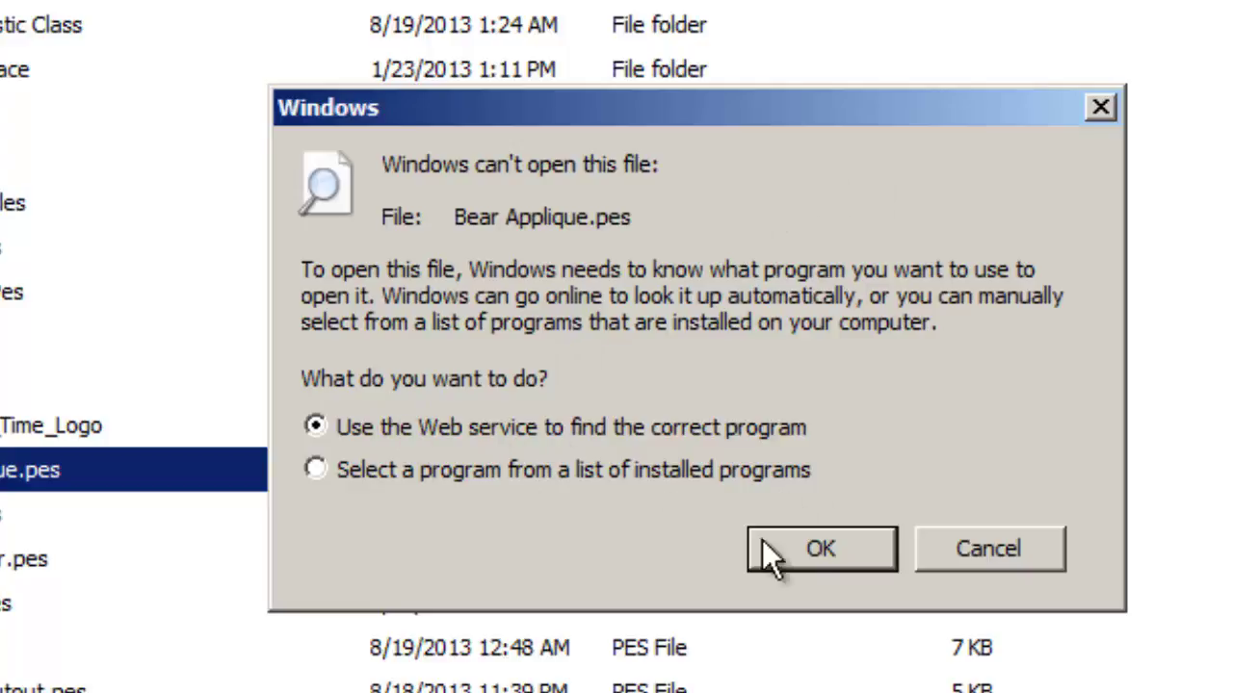
{"action": "left_click", "coordinate": [316, 470]}
{"action": "left_click", "coordinate": [817, 549]}
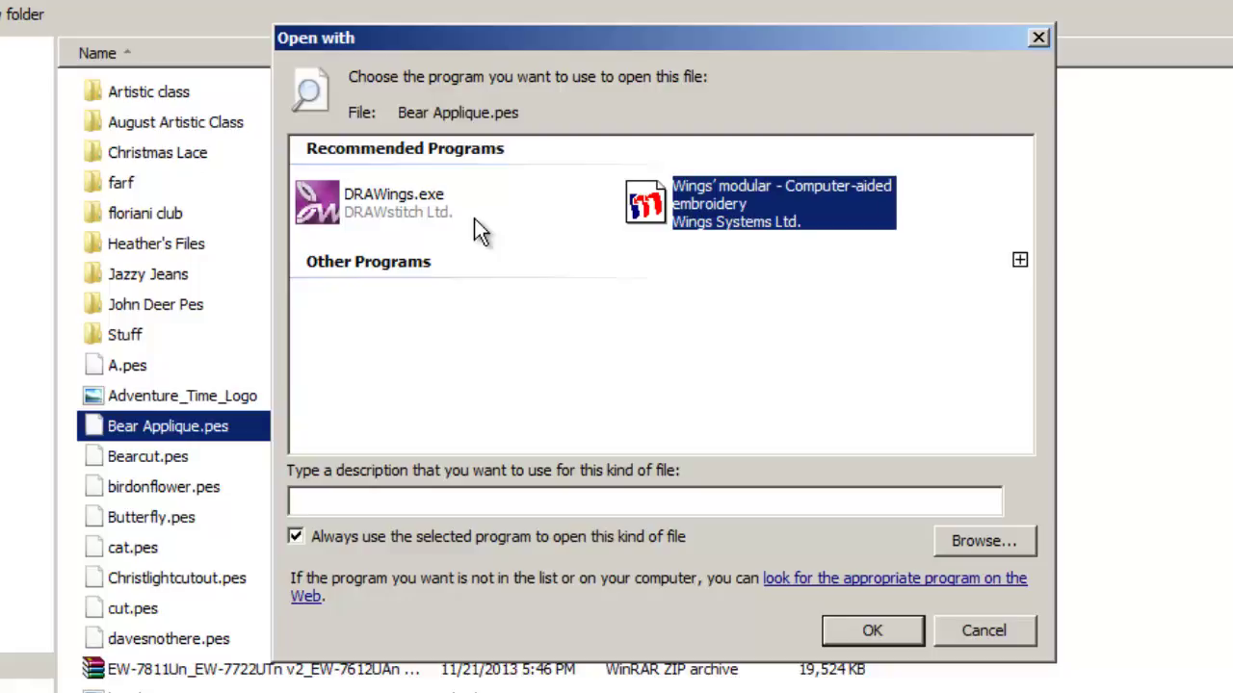
{"action": "left_click", "coordinate": [1020, 261]}
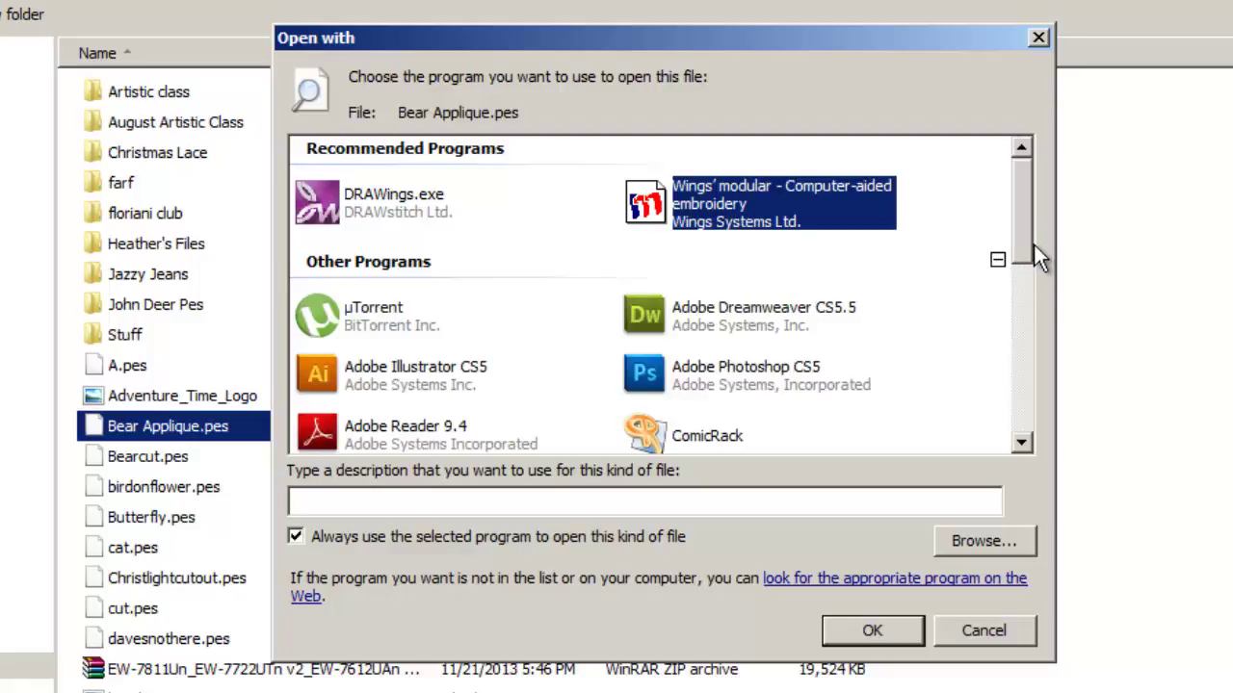
{"action": "mouse_move", "coordinate": [1024, 224]}
{"action": "left_mouse_down"}
{"action": "mouse_move", "coordinate": [997, 399]}
{"action": "mouse_move", "coordinate": [1014, 217]}
{"action": "mouse_move", "coordinate": [1004, 379]}
{"action": "mouse_move", "coordinate": [1013, 231]}
{"action": "left_mouse_up"}
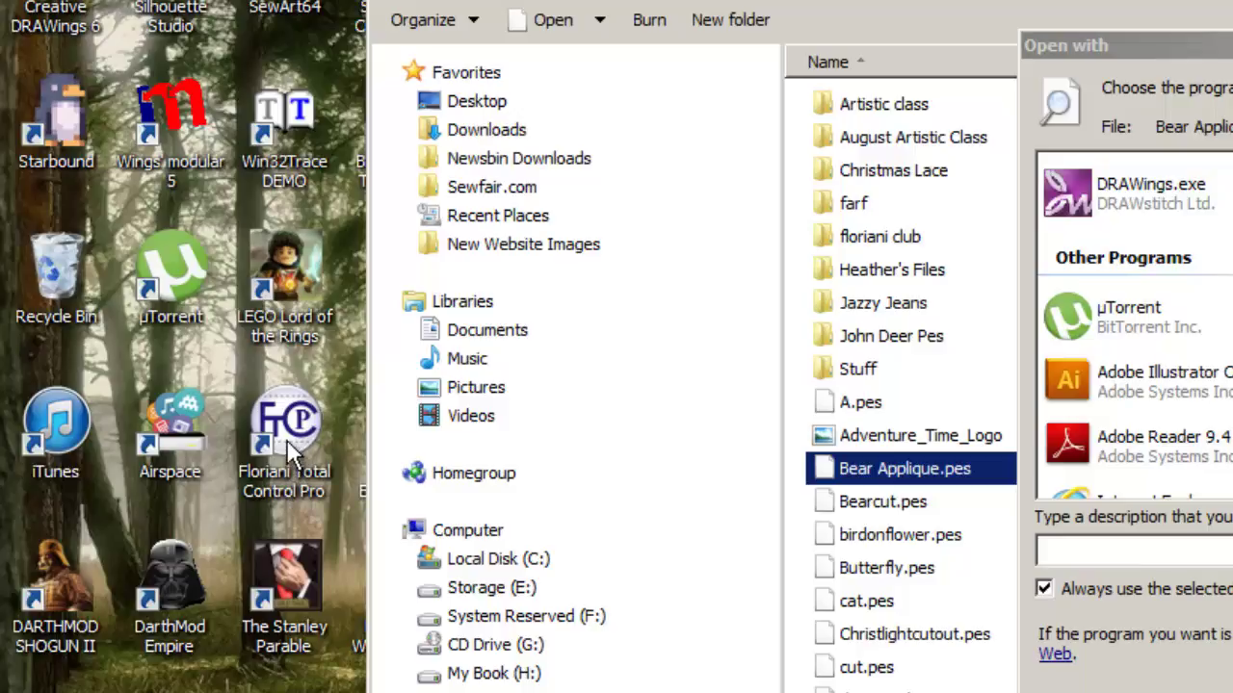
Step: Read through the full target path in the Floriani Total Control Pro desktop shortcut's properties, and close them without changes
{"action": "right_click", "coordinate": [288, 439]}
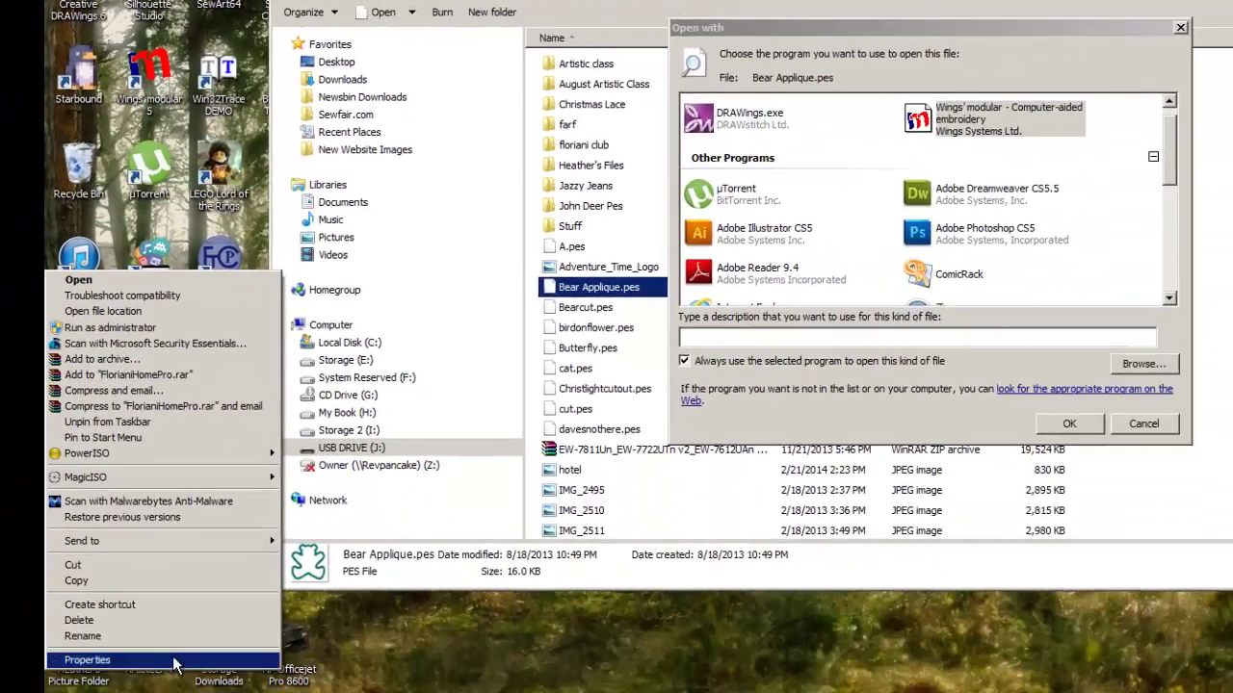
{"action": "left_click", "coordinate": [174, 661]}
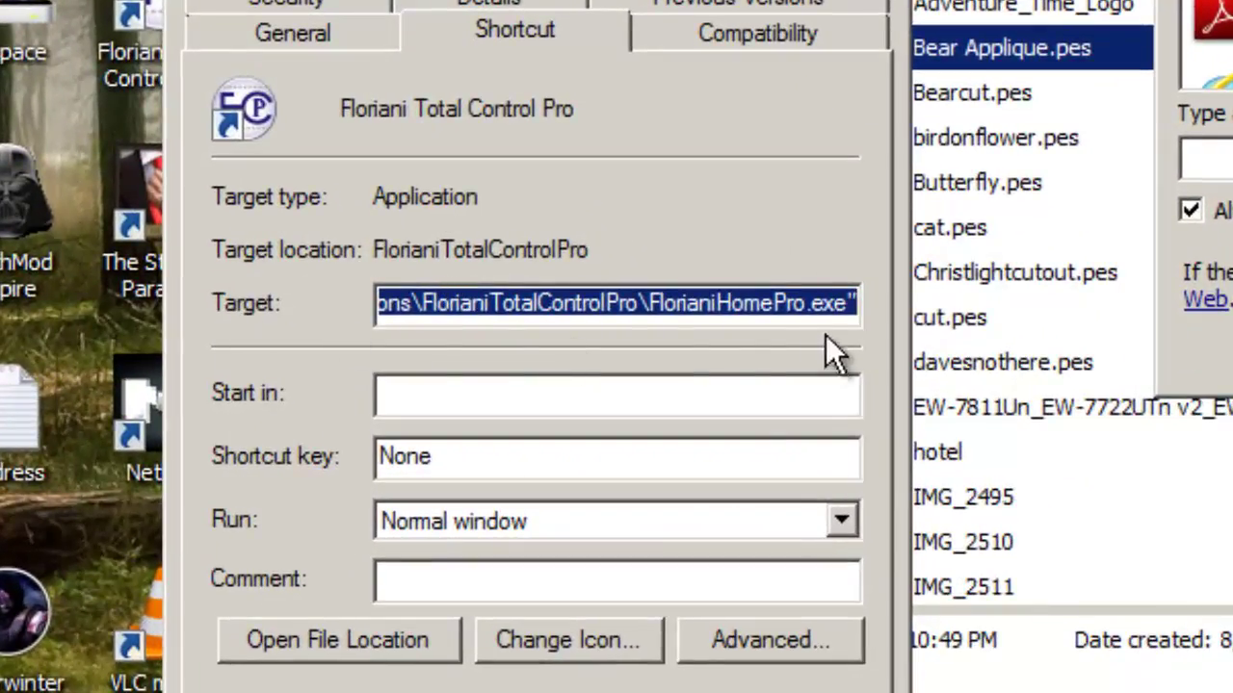
{"action": "left_click", "coordinate": [430, 302]}
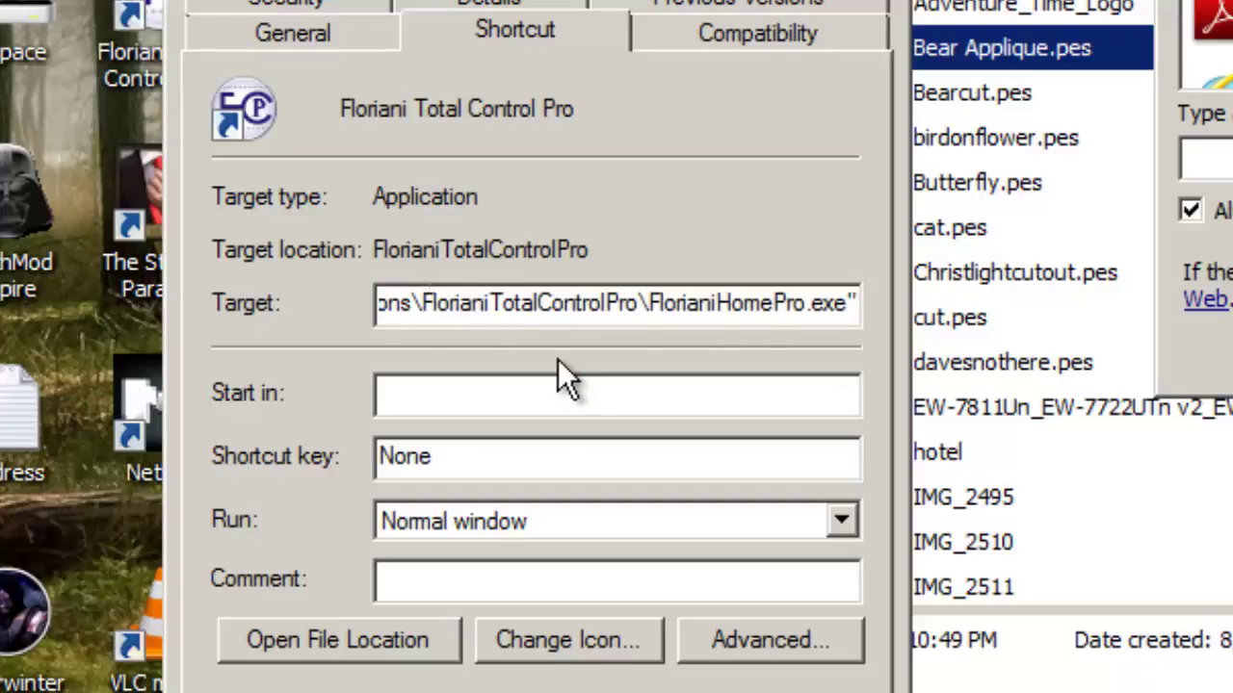
{"action": "key", "text": "Left"}
{"action": "key", "text": "Left"}
{"action": "key", "text": "Left"}
{"action": "key", "text": "Left"}
{"action": "key", "text": "Left"}
{"action": "key", "text": "Left"}
{"action": "key", "text": "Left"}
{"action": "key", "text": "Left"}
{"action": "key", "text": "Left"}
{"action": "key", "text": "Left"}
{"action": "key", "text": "Left"}
{"action": "key", "text": "Left"}
{"action": "key", "text": "Left"}
{"action": "key", "text": "Left"}
{"action": "key", "text": "Left"}
{"action": "key", "text": "Left"}
{"action": "key", "text": "Left"}
{"action": "key", "text": "Left"}
{"action": "key", "text": "Left"}
{"action": "key", "text": "Left"}
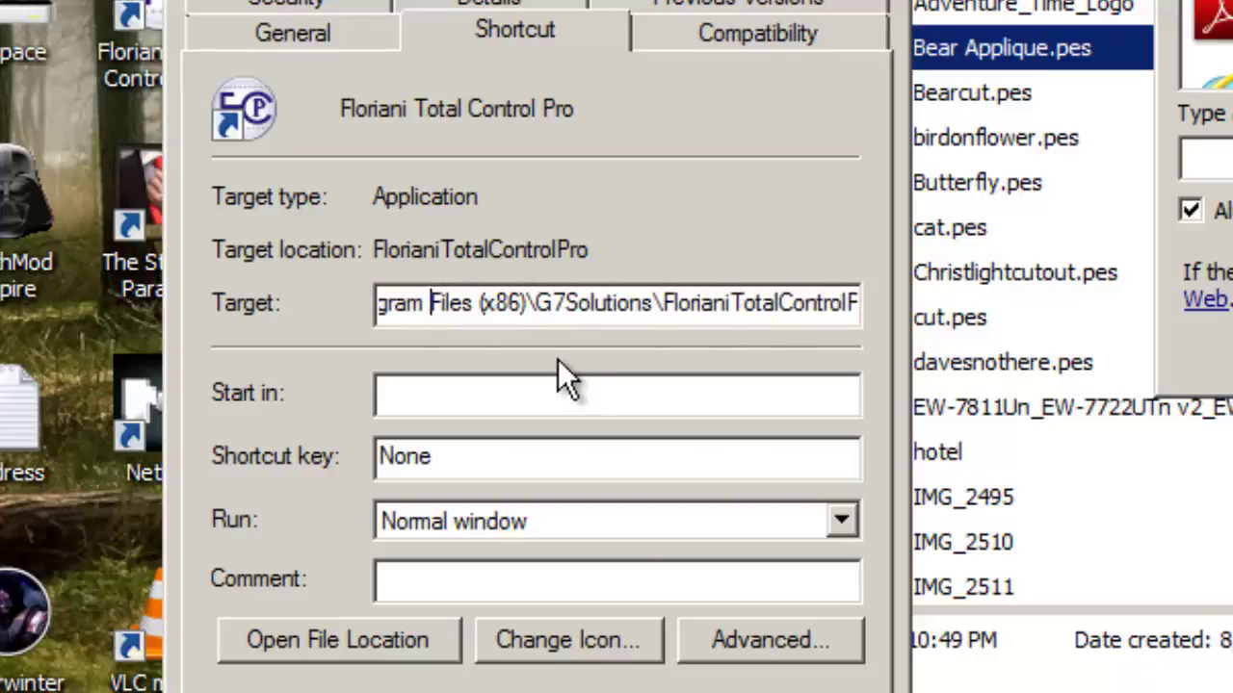
{"action": "key", "text": "Right"}
{"action": "key", "text": "Right"}
{"action": "key", "text": "Right"}
{"action": "key", "text": "Right"}
{"action": "key", "text": "Right"}
{"action": "key", "text": "Right"}
{"action": "key", "text": "Right"}
{"action": "key", "text": "Right"}
{"action": "key", "text": "Right"}
{"action": "key", "text": "Right"}
{"action": "key", "text": "Right"}
{"action": "key", "text": "Right"}
{"action": "key", "text": "Right"}
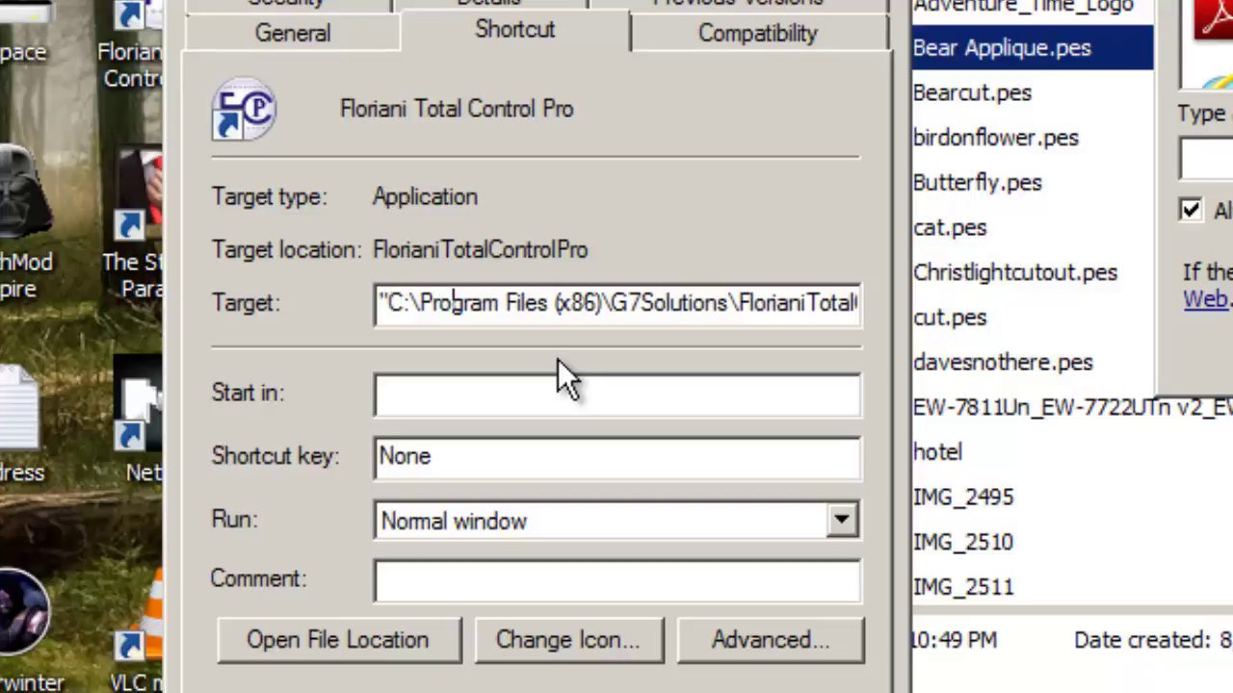
{"action": "key", "text": "Right"}
{"action": "key", "text": "Right"}
{"action": "key", "text": "Right"}
{"action": "key", "text": "Right"}
{"action": "key", "text": "Right"}
{"action": "key", "text": "Right"}
{"action": "key", "text": "Right"}
{"action": "key", "text": "Right"}
{"action": "key", "text": "Right"}
{"action": "key", "text": "Right"}
{"action": "key", "text": "Right"}
{"action": "key", "text": "Right"}
{"action": "key", "text": "Right"}
{"action": "key", "text": "Right"}
{"action": "key", "text": "Right"}
{"action": "key", "text": "Right"}
{"action": "key", "text": "Right"}
{"action": "key", "text": "Right"}
{"action": "key", "text": "Right"}
{"action": "key", "text": "Right"}
{"action": "key", "text": "Right"}
{"action": "key", "text": "Right"}
{"action": "key", "text": "Right"}
{"action": "key", "text": "Right"}
{"action": "key", "text": "Right"}
{"action": "key", "text": "Right"}
{"action": "key", "text": "Right"}
{"action": "key", "text": "Right"}
{"action": "key", "text": "Right"}
{"action": "key", "text": "Right"}
{"action": "key", "text": "Right"}
{"action": "key", "text": "Right"}
{"action": "key", "text": "Right"}
{"action": "key", "text": "Right"}
{"action": "key", "text": "Right"}
{"action": "key", "text": "Right"}
{"action": "key", "text": "Right"}
{"action": "key", "text": "Right"}
{"action": "key", "text": "Right"}
{"action": "key", "text": "Right"}
{"action": "key", "text": "Right"}
{"action": "key", "text": "Right"}
{"action": "key", "text": "Right"}
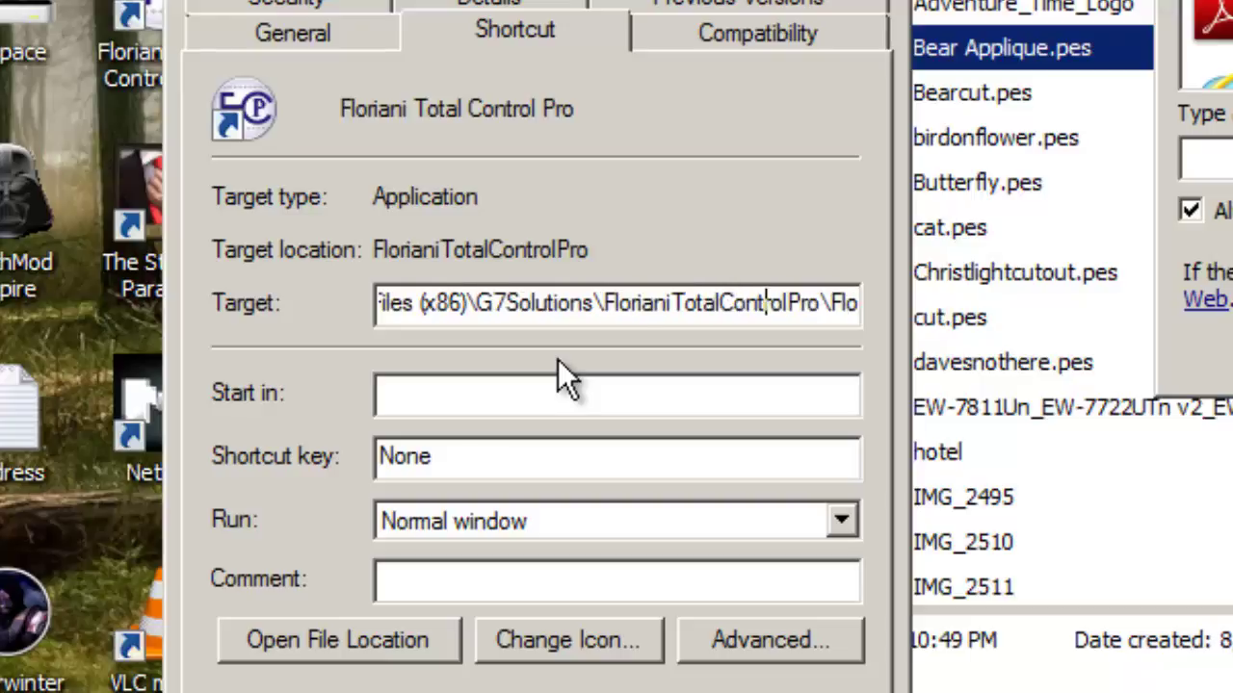
{"action": "key", "text": "Right"}
{"action": "key", "text": "Right"}
{"action": "key", "text": "Right"}
{"action": "key", "text": "Right"}
{"action": "key", "text": "Right"}
{"action": "key", "text": "Right"}
{"action": "key", "text": "Right"}
{"action": "key", "text": "Right"}
{"action": "key", "text": "Right"}
{"action": "key", "text": "Right"}
{"action": "key", "text": "Right"}
{"action": "key", "text": "Right"}
{"action": "key", "text": "Right"}
{"action": "key", "text": "Right"}
{"action": "key", "text": "Right"}
{"action": "key", "text": "Right"}
{"action": "key", "text": "Right"}
{"action": "key", "text": "Right"}
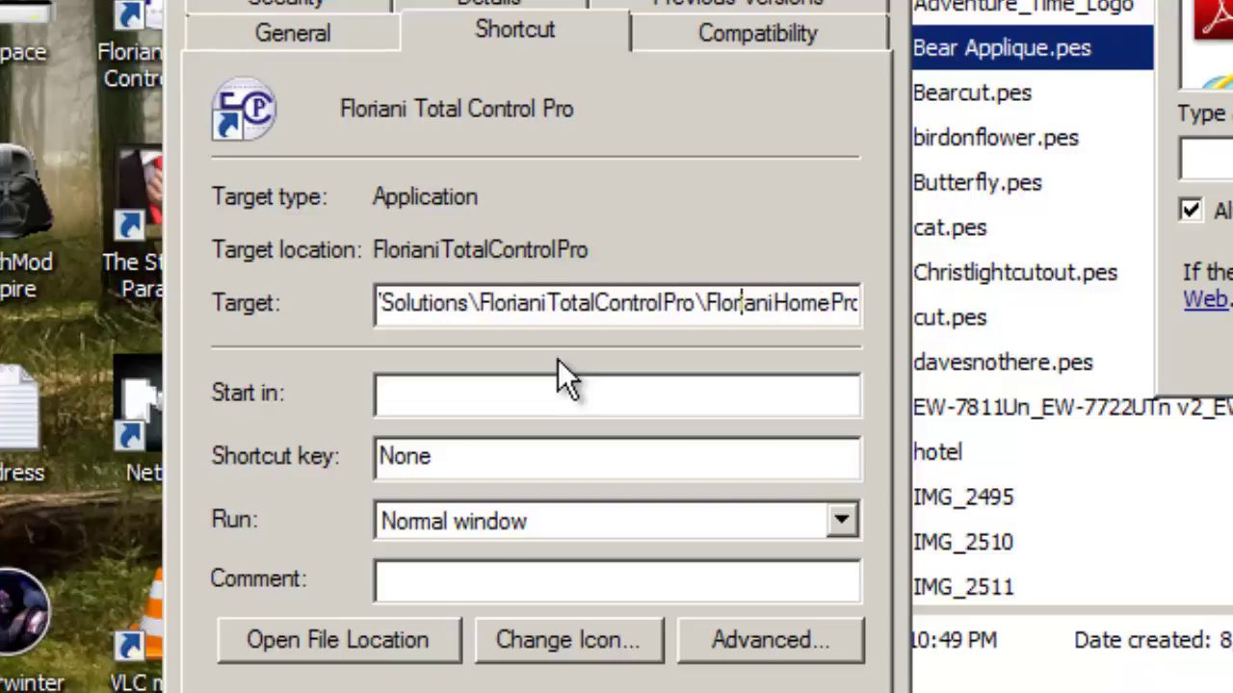
{"action": "key", "text": "Right"}
{"action": "key", "text": "Right"}
{"action": "key", "text": "Right"}
{"action": "key", "text": "Right"}
{"action": "key", "text": "Right"}
{"action": "key", "text": "Right"}
{"action": "key", "text": "Right"}
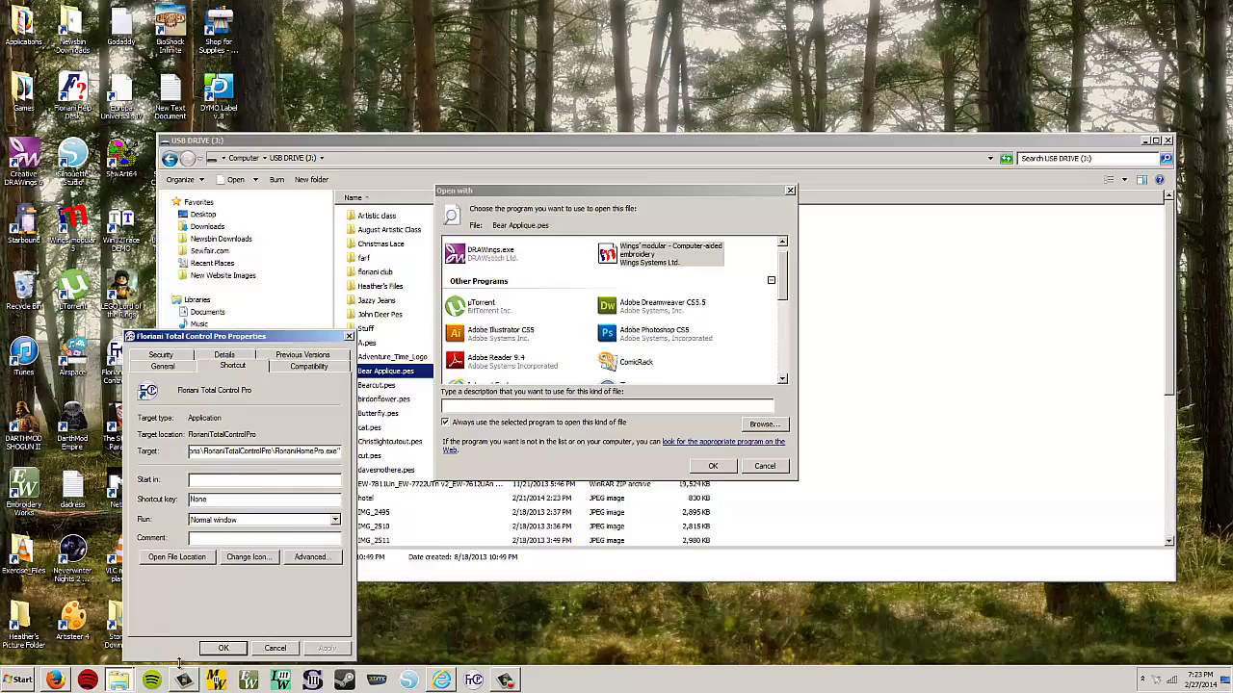
{"action": "left_click", "coordinate": [275, 648]}
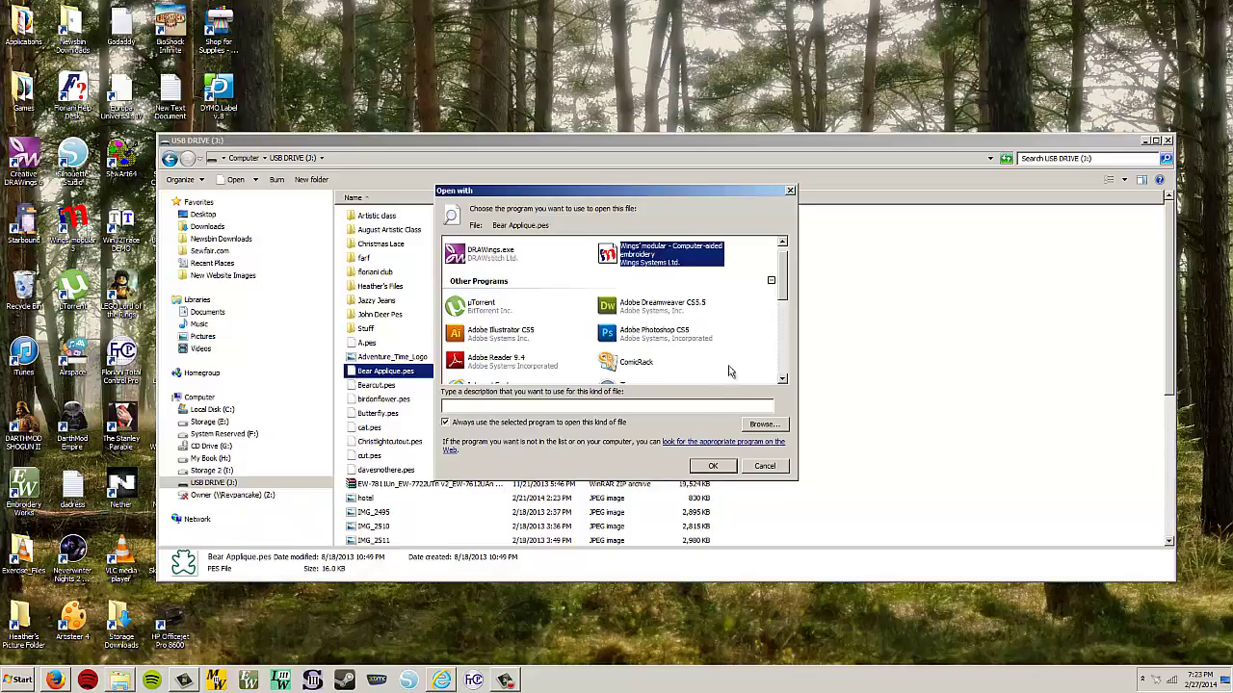
Step: Browse to C:\Program Files (x86)\G7Solutions\FlorianiTotalControlPro and choose FlorianiHomePro as the program for the PES file
{"action": "left_click", "coordinate": [763, 426]}
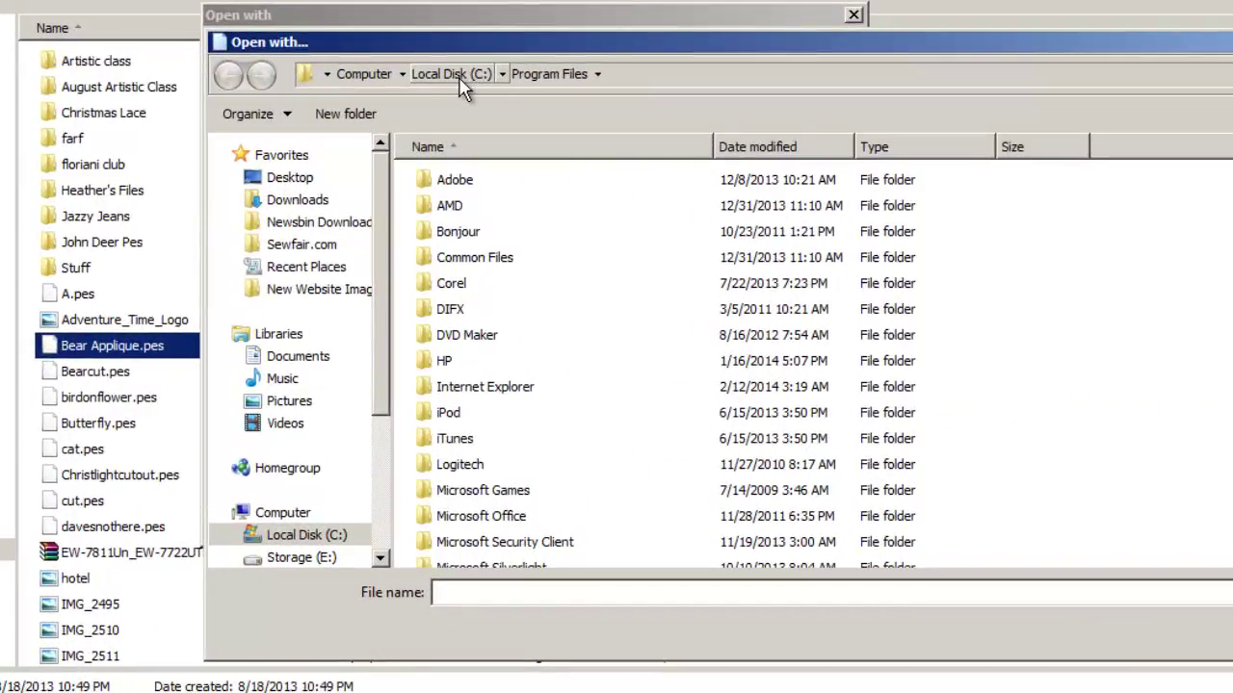
{"action": "left_click", "coordinate": [460, 85]}
{"action": "double_click", "coordinate": [525, 313]}
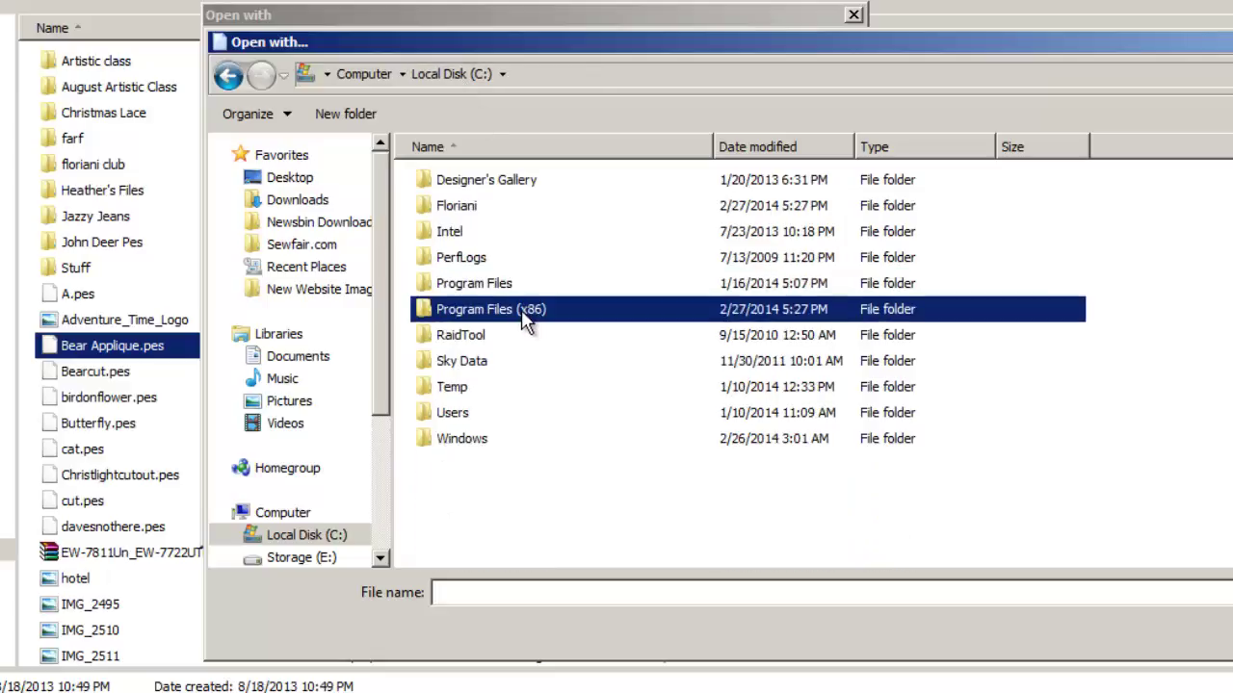
{"action": "scroll", "coordinate": [536, 308], "scroll_direction": "down", "scroll_amount": 1}
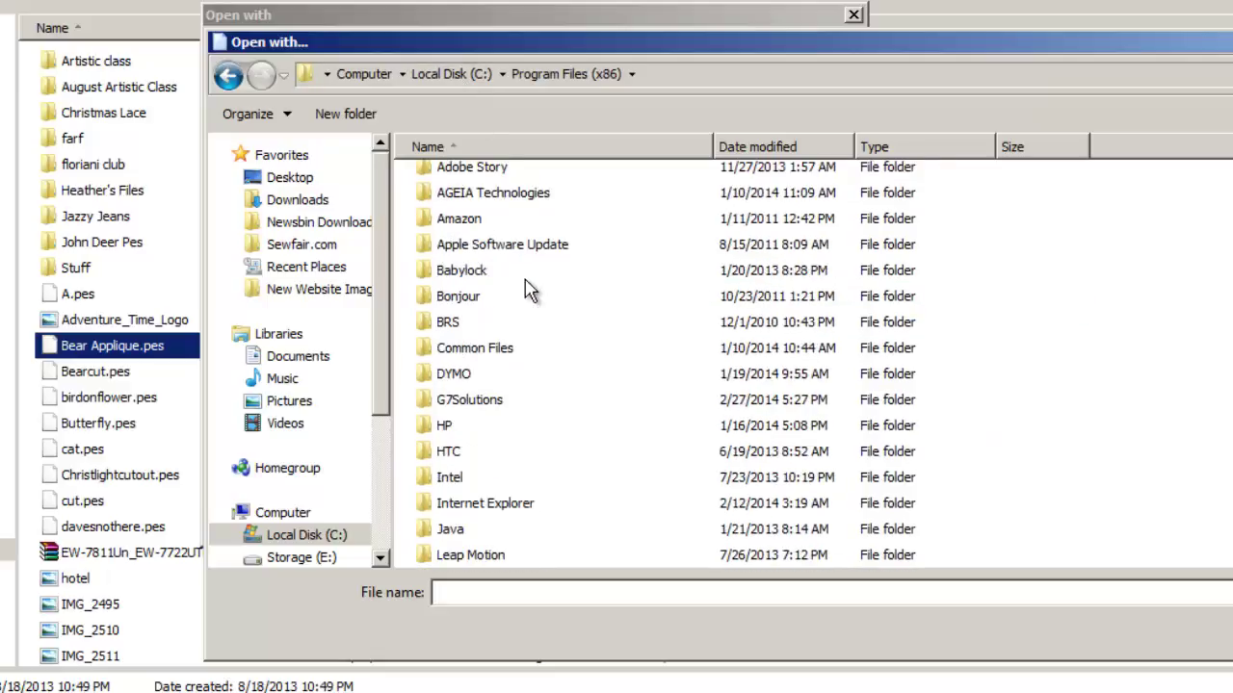
{"action": "scroll", "coordinate": [487, 340], "scroll_direction": "down", "scroll_amount": 1}
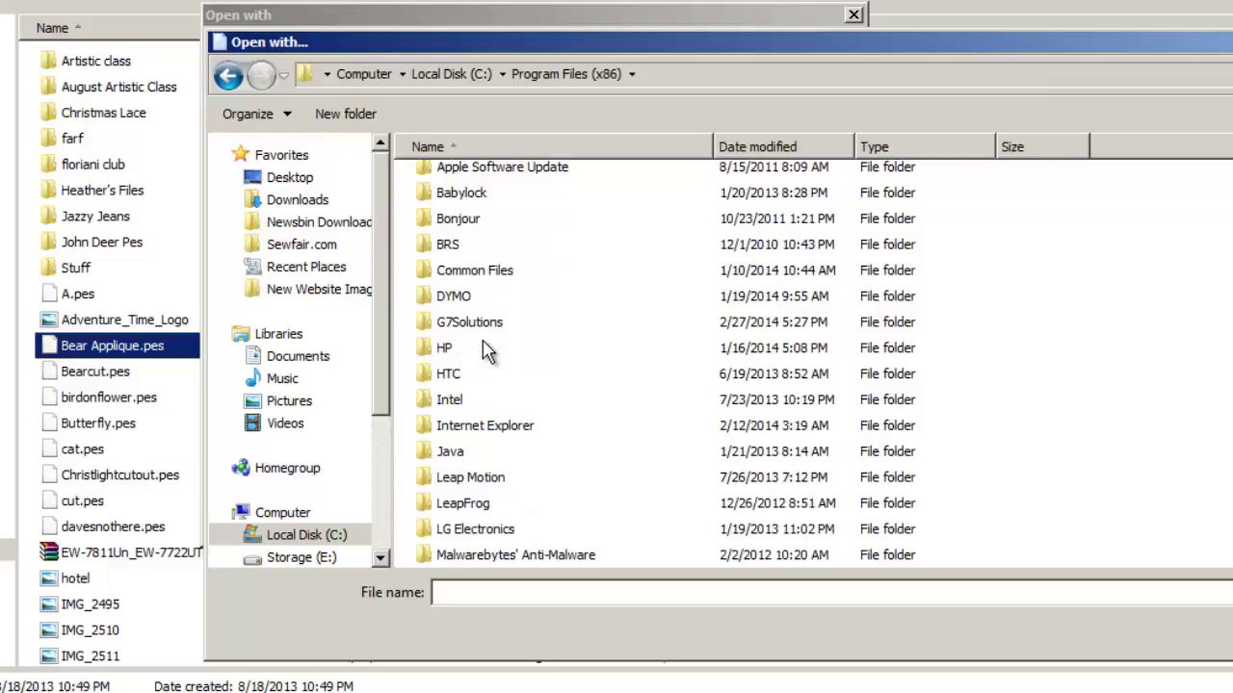
{"action": "scroll", "coordinate": [476, 347], "scroll_direction": "up", "scroll_amount": 1}
{"action": "double_click", "coordinate": [469, 380]}
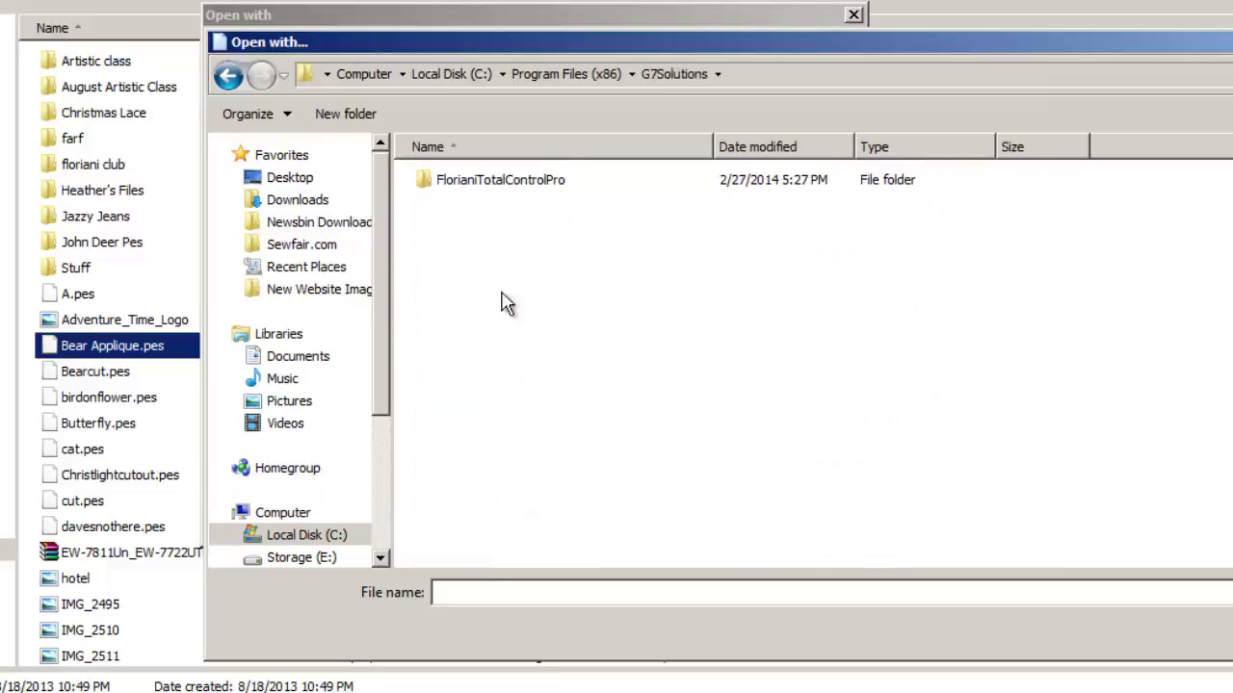
{"action": "double_click", "coordinate": [501, 185]}
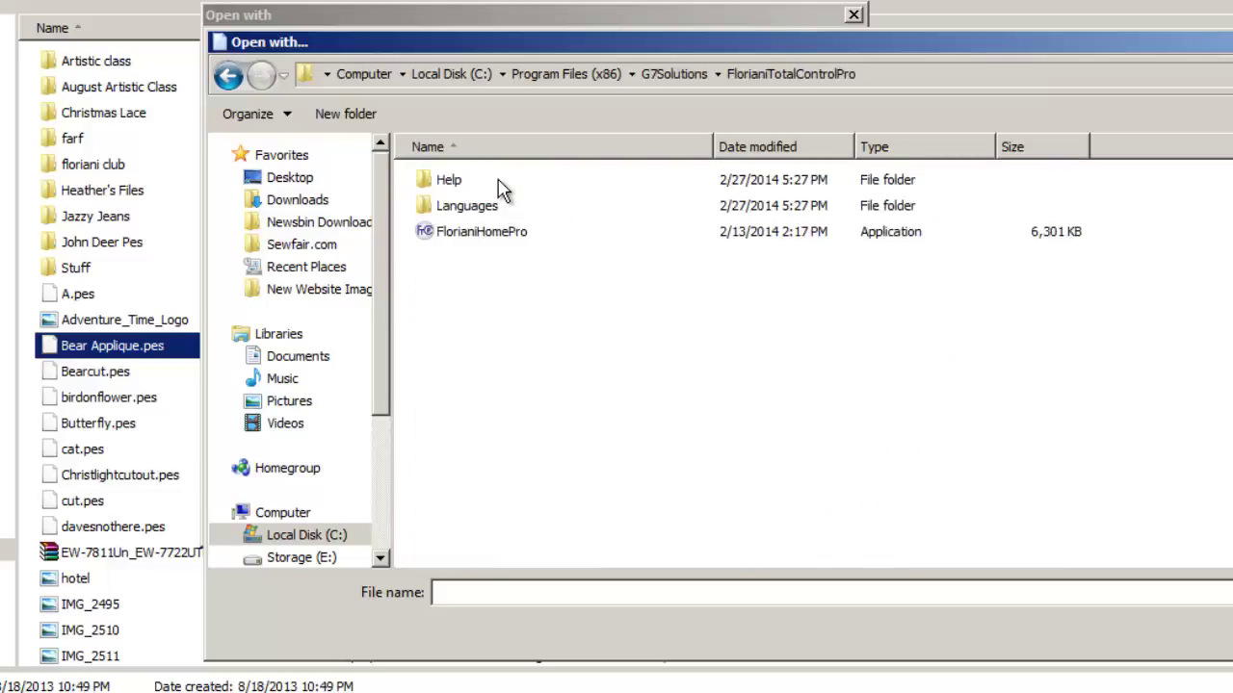
{"action": "left_click", "coordinate": [499, 237]}
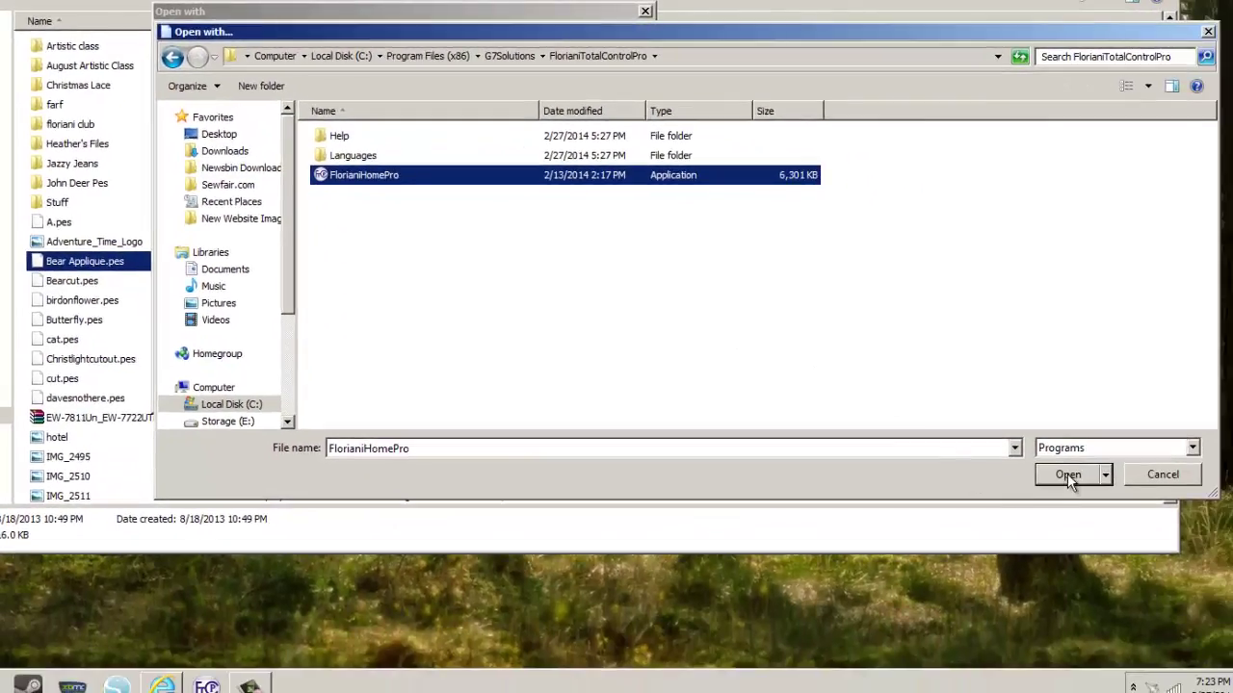
{"action": "left_click", "coordinate": [1067, 474]}
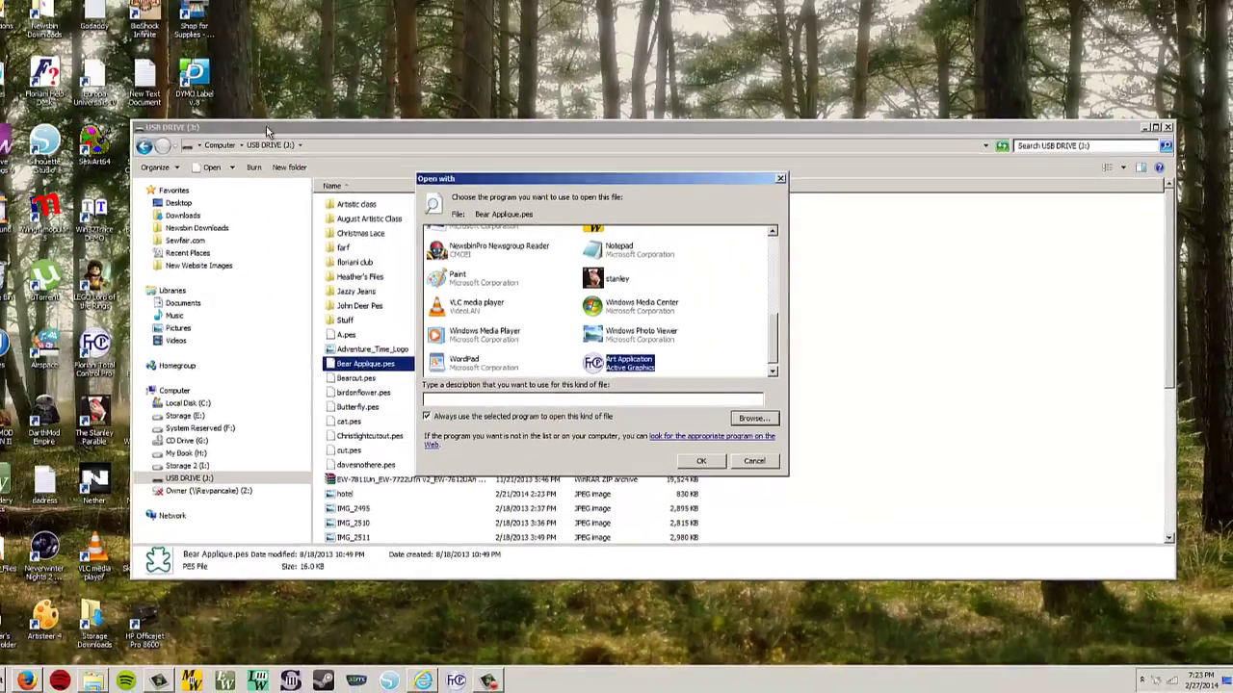
Step: Open the properties of the MasterWorks III shortcut pinned to the taskbar
{"action": "key", "text": "Return"}
{"action": "left_click_drag", "start_coordinate": [405, 109], "coordinate": [340, 141]}
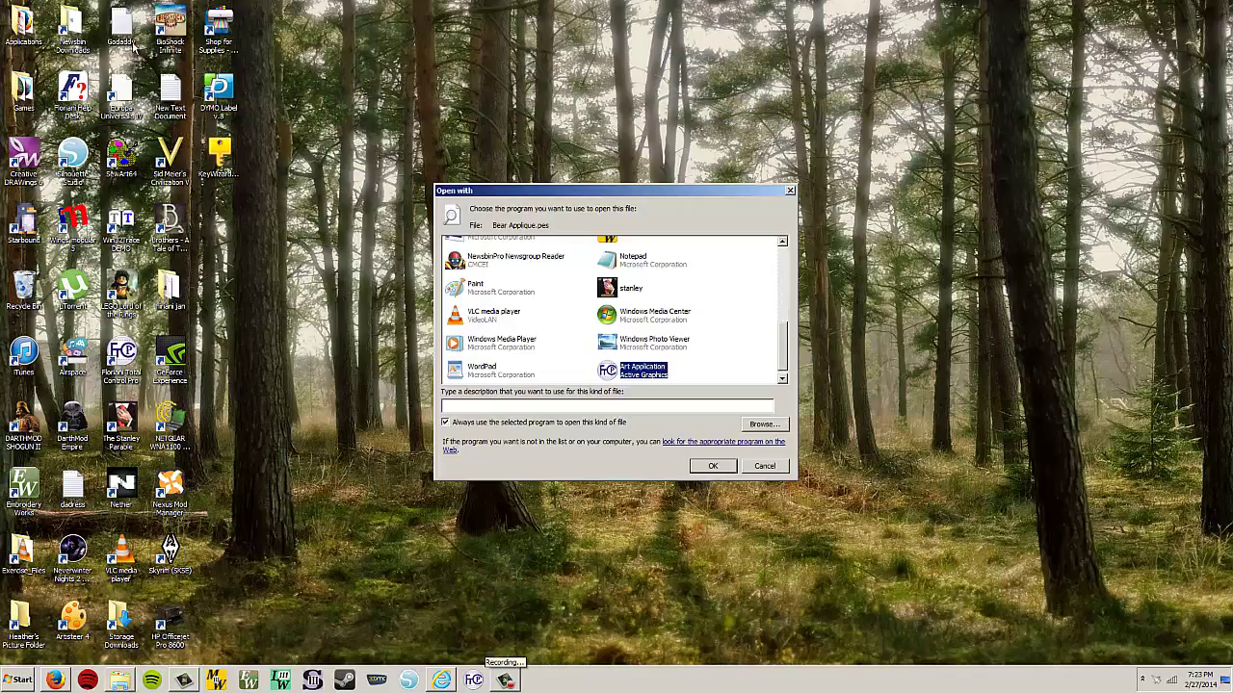
{"action": "right_click", "coordinate": [219, 681]}
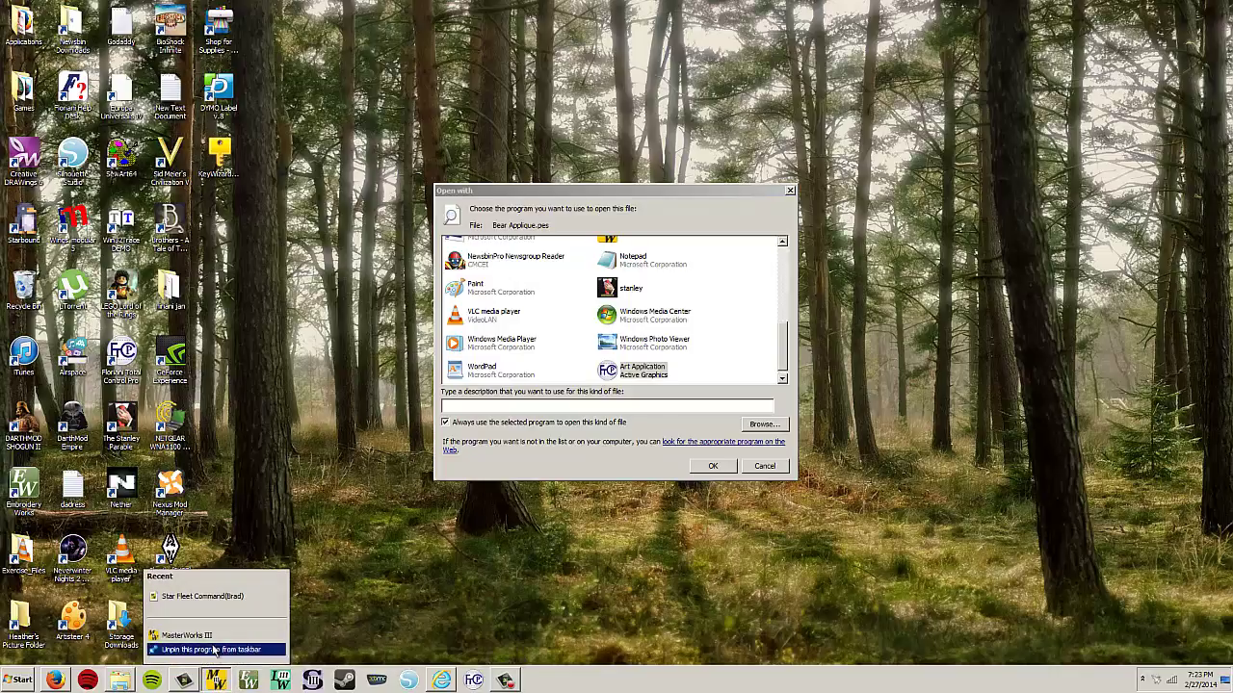
{"action": "right_click", "coordinate": [219, 637]}
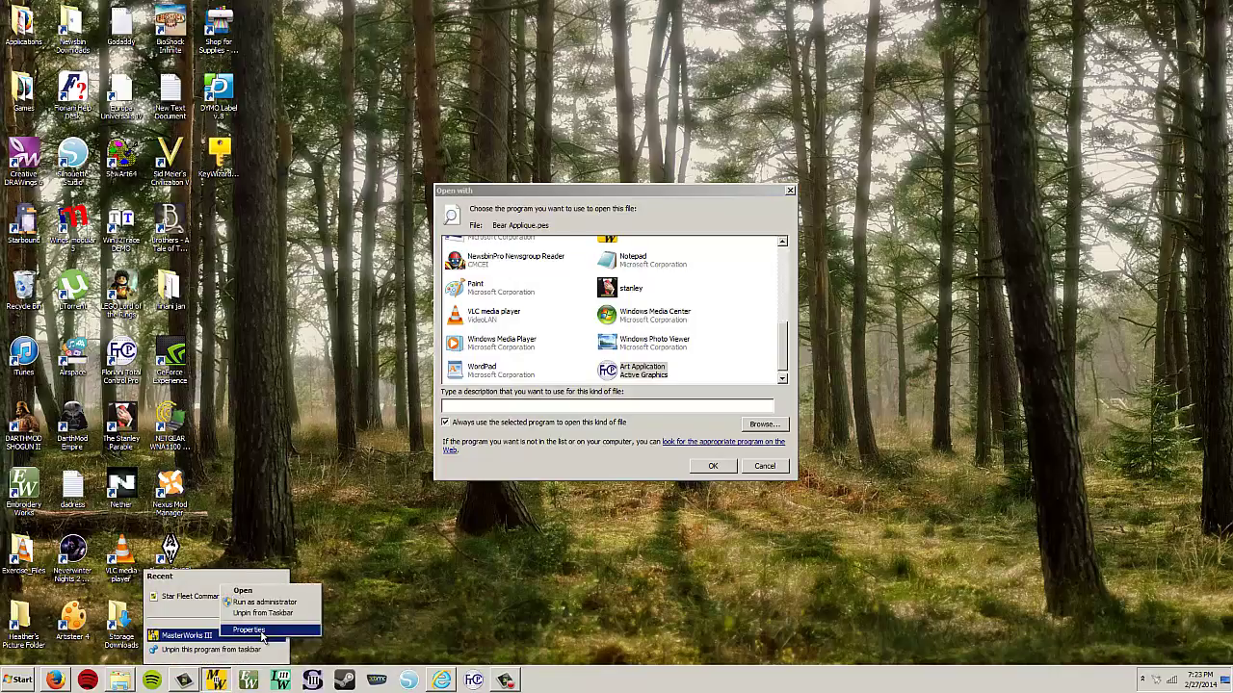
{"action": "left_click", "coordinate": [258, 631]}
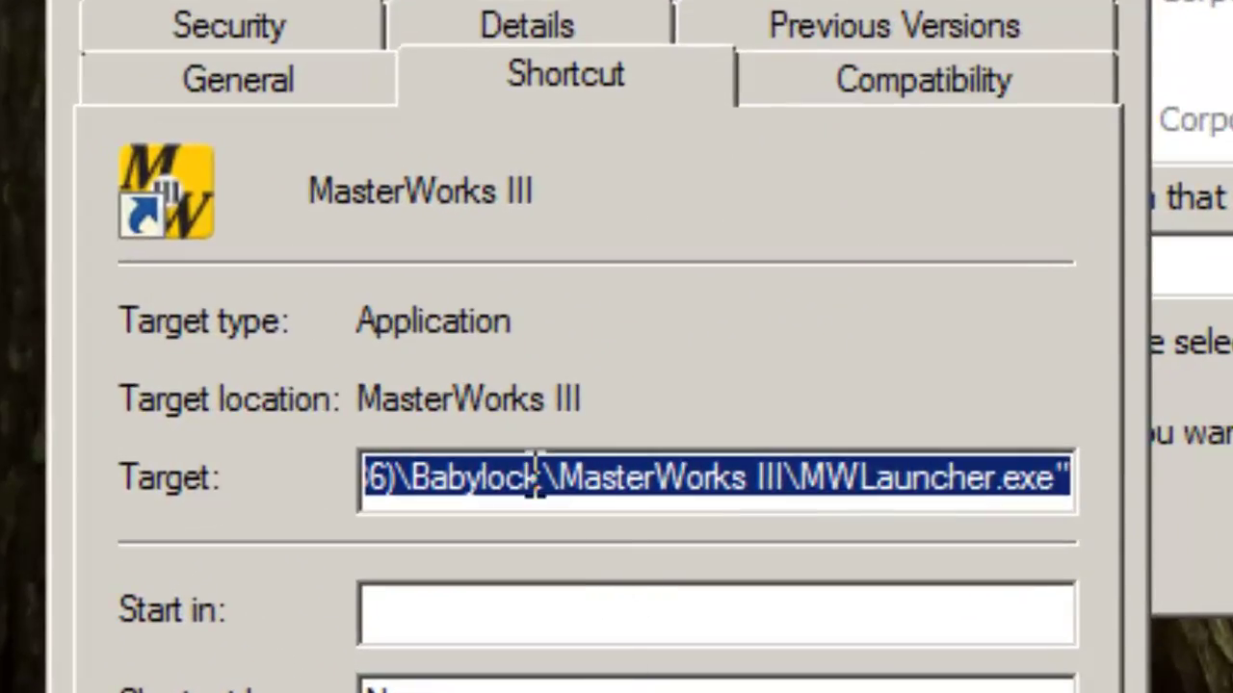
Step: Read through the full target path of the MasterWorks III shortcut, and close its properties without changes
{"action": "left_click", "coordinate": [388, 451]}
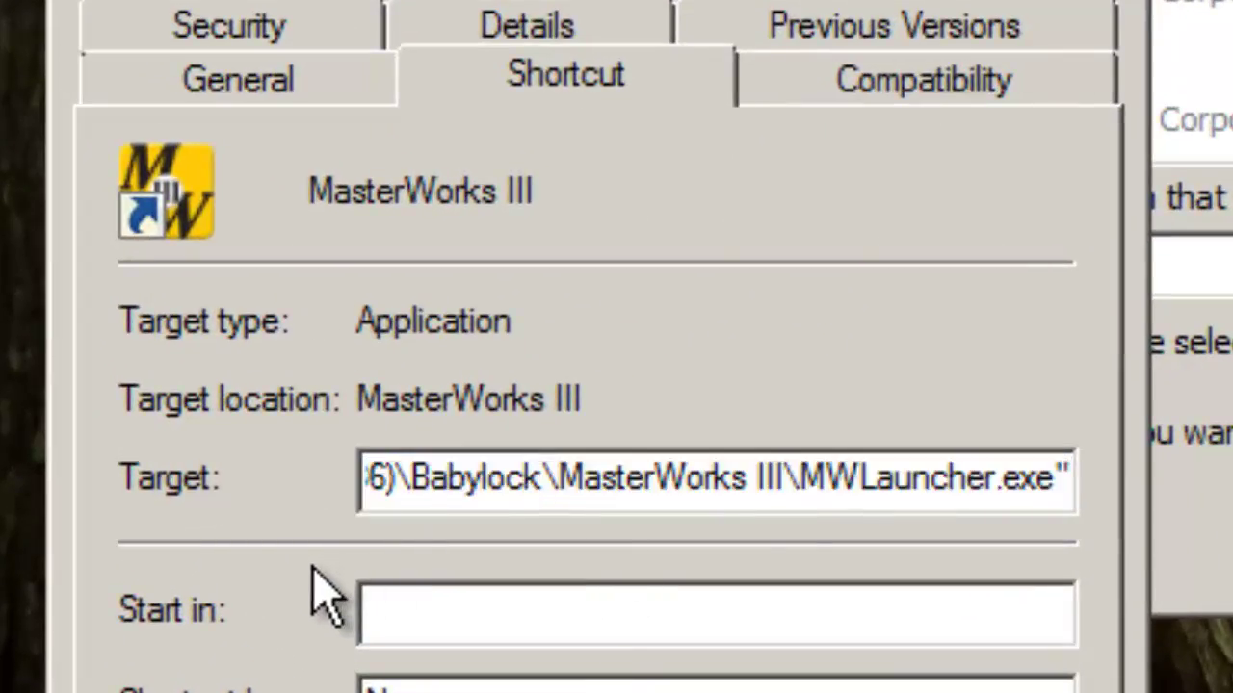
{"action": "key", "text": "Left"}
{"action": "key", "text": "Left"}
{"action": "key", "text": "Left"}
{"action": "key", "text": "Left"}
{"action": "key", "text": "Left"}
{"action": "key", "text": "Left"}
{"action": "key", "text": "Left"}
{"action": "key", "text": "Left"}
{"action": "key", "text": "Left"}
{"action": "key", "text": "Left"}
{"action": "key", "text": "Left"}
{"action": "key", "text": "Left"}
{"action": "key", "text": "Left"}
{"action": "key", "text": "Left"}
{"action": "key", "text": "Left"}
{"action": "key", "text": "Left"}
{"action": "key", "text": "Left"}
{"action": "key", "text": "Left"}
{"action": "key", "text": "Left"}
{"action": "key", "text": "Left"}
{"action": "key", "text": "Left"}
{"action": "key", "text": "Left"}
{"action": "key", "text": "Left"}
{"action": "key", "text": "Left"}
{"action": "key", "text": "Left"}
{"action": "key", "text": "Left"}
{"action": "key", "text": "Left"}
{"action": "key", "text": "Left"}
{"action": "key", "text": "Left"}
{"action": "key", "text": "Left"}
{"action": "key", "text": "Left"}
{"action": "key", "text": "Right"}
{"action": "key", "text": "Right"}
{"action": "key", "text": "Right"}
{"action": "key", "text": "Right"}
{"action": "key", "text": "Right"}
{"action": "key", "text": "Right"}
{"action": "key", "text": "Right"}
{"action": "key", "text": "Right"}
{"action": "key", "text": "Right"}
{"action": "key", "text": "Right"}
{"action": "key", "text": "Right"}
{"action": "key", "text": "Right"}
{"action": "key", "text": "Right"}
{"action": "key", "text": "Right"}
{"action": "key", "text": "Right"}
{"action": "key", "text": "Right"}
{"action": "key", "text": "Right"}
{"action": "key", "text": "Right"}
{"action": "key", "text": "Right"}
{"action": "key", "text": "Right"}
{"action": "key", "text": "Right"}
{"action": "key", "text": "Right"}
{"action": "key", "text": "Right"}
{"action": "key", "text": "Right"}
{"action": "key", "text": "Right"}
{"action": "key", "text": "Right"}
{"action": "key", "text": "Right"}
{"action": "key", "text": "Right"}
{"action": "key", "text": "Right"}
{"action": "key", "text": "Right"}
{"action": "key", "text": "Right"}
{"action": "key", "text": "Right"}
{"action": "key", "text": "Right"}
{"action": "key", "text": "Right"}
{"action": "key", "text": "Right"}
{"action": "key", "text": "Right"}
{"action": "key", "text": "Right"}
{"action": "key", "text": "Right"}
{"action": "key", "text": "Right"}
{"action": "key", "text": "Right"}
{"action": "key", "text": "Right"}
{"action": "key", "text": "Right"}
{"action": "key", "text": "Right"}
{"action": "key", "text": "Right"}
{"action": "key", "text": "Right"}
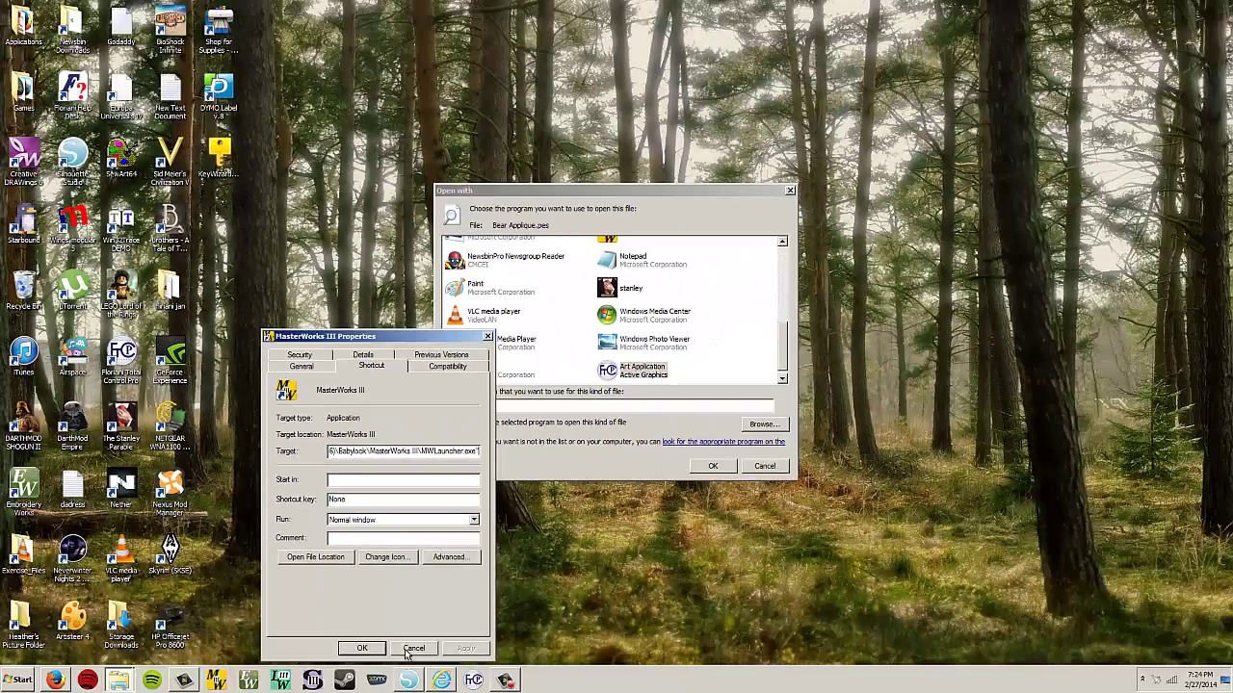
{"action": "left_click", "coordinate": [408, 651]}
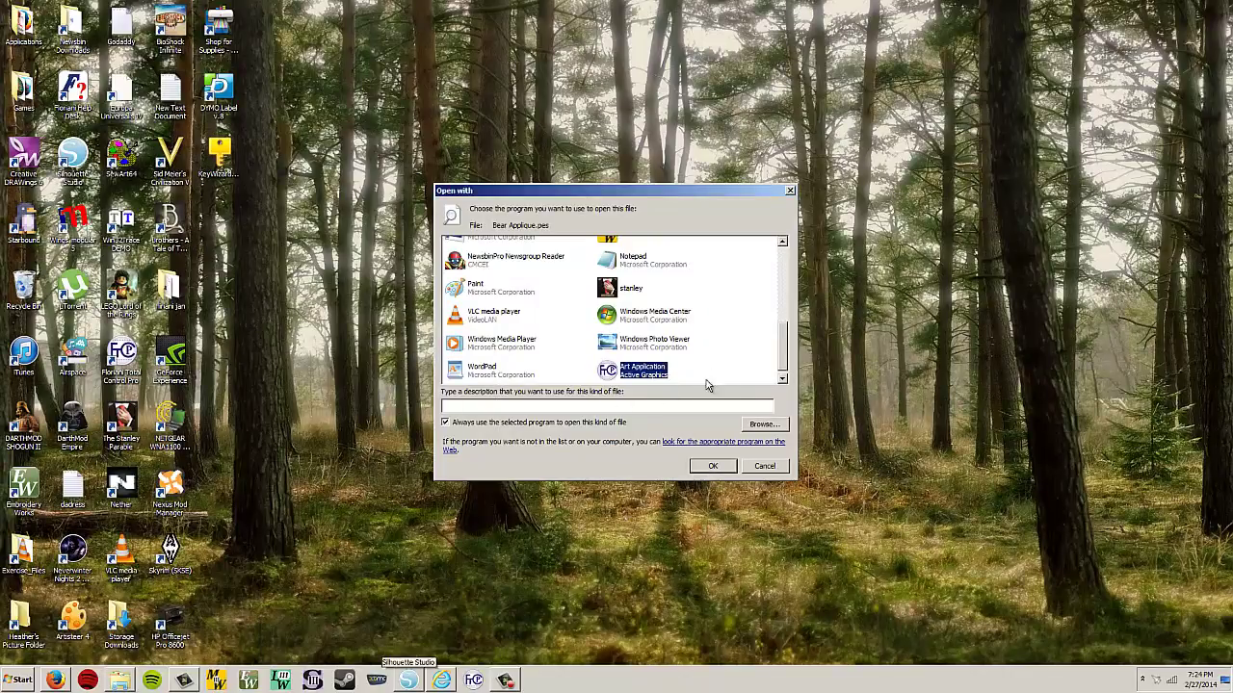
Step: Browse to C:\Program Files (x86)\Babylock\MasterWorks III and pick MWLauncher as the program for the PES file
{"action": "scroll", "coordinate": [770, 340], "scroll_direction": "up", "scroll_amount": 1}
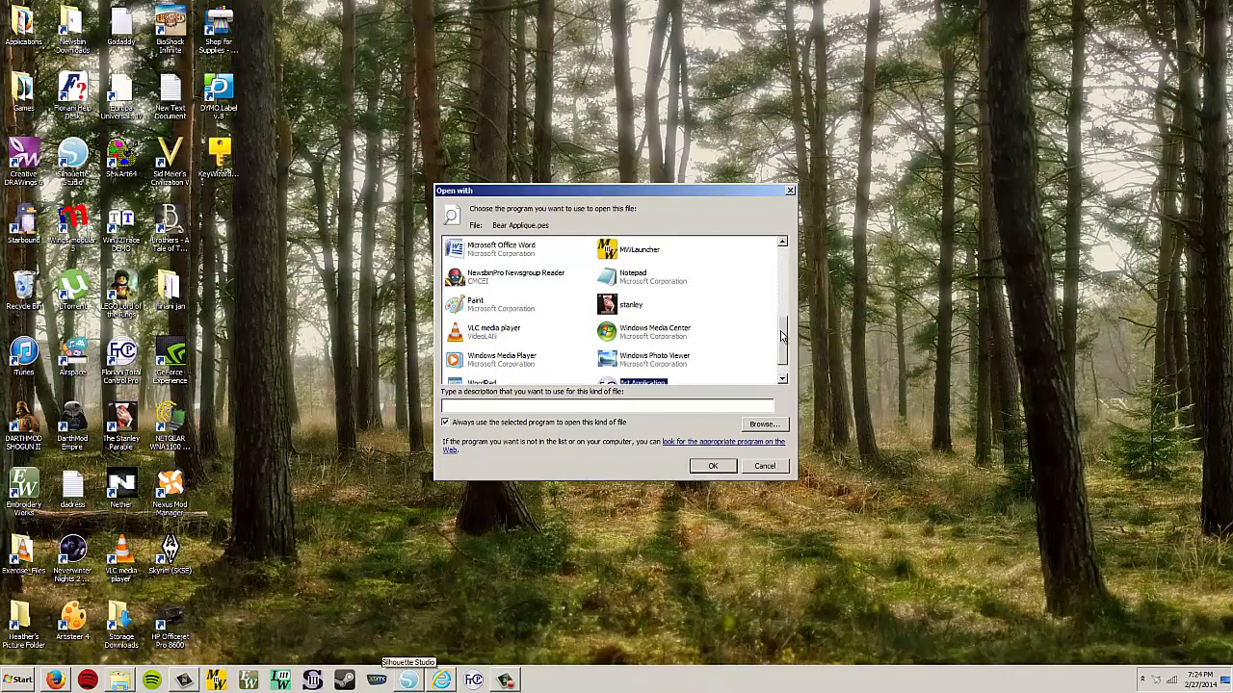
{"action": "scroll", "coordinate": [785, 342], "scroll_direction": "down", "scroll_amount": 1}
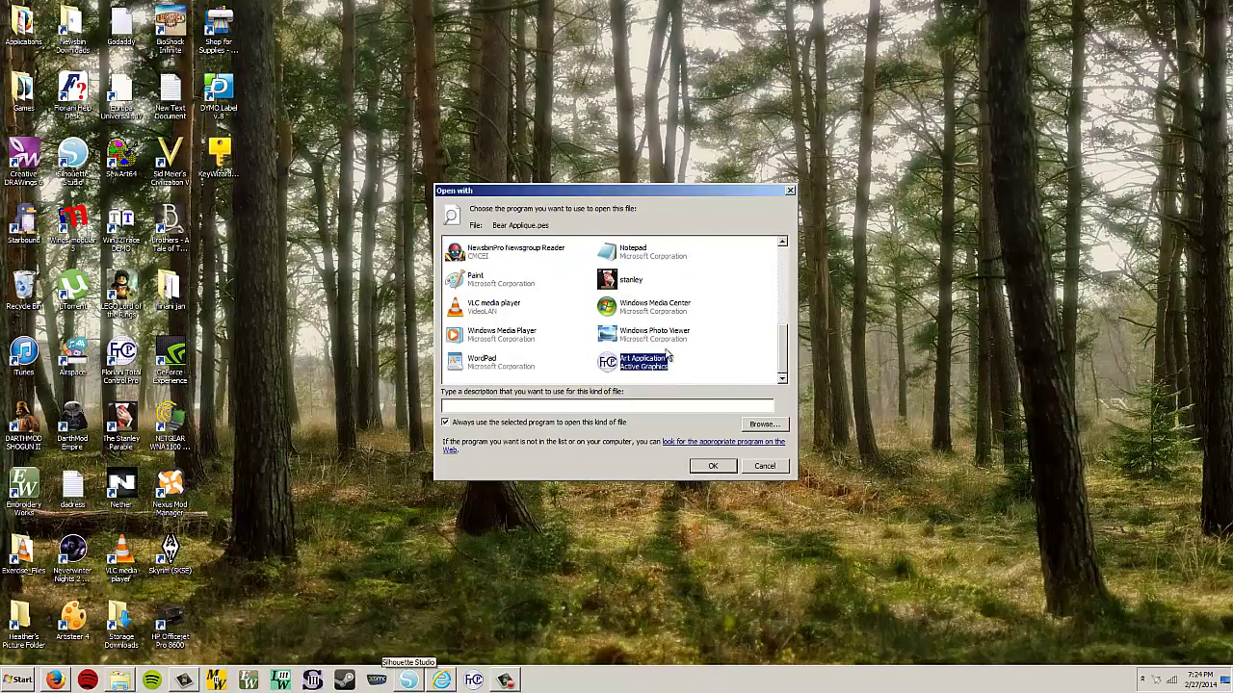
{"action": "left_click", "coordinate": [763, 424]}
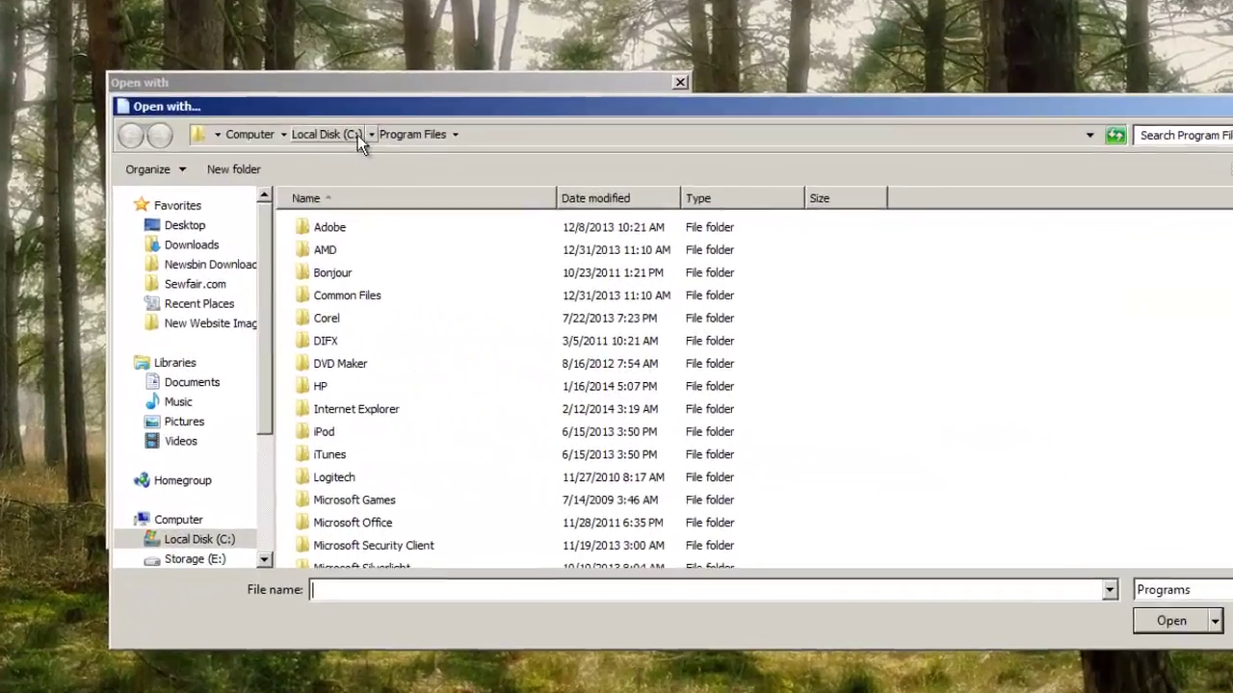
{"action": "left_click", "coordinate": [570, 222]}
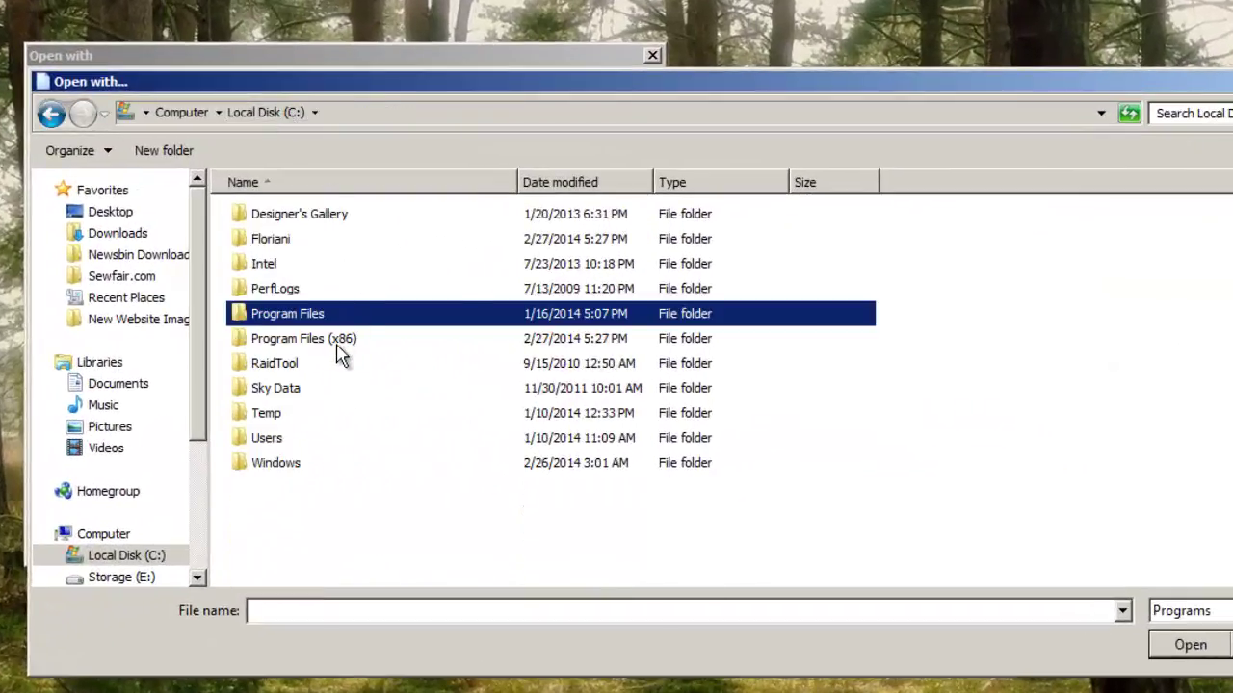
{"action": "left_click", "coordinate": [342, 354]}
{"action": "double_click", "coordinate": [339, 355]}
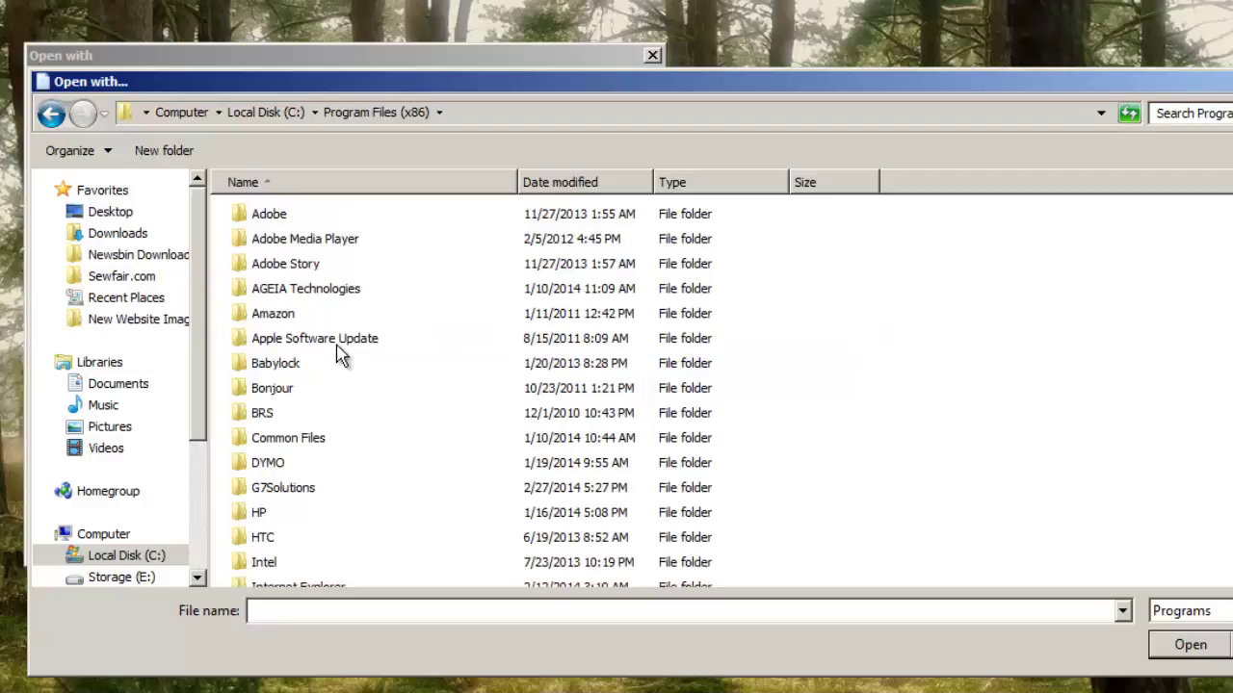
{"action": "double_click", "coordinate": [306, 370]}
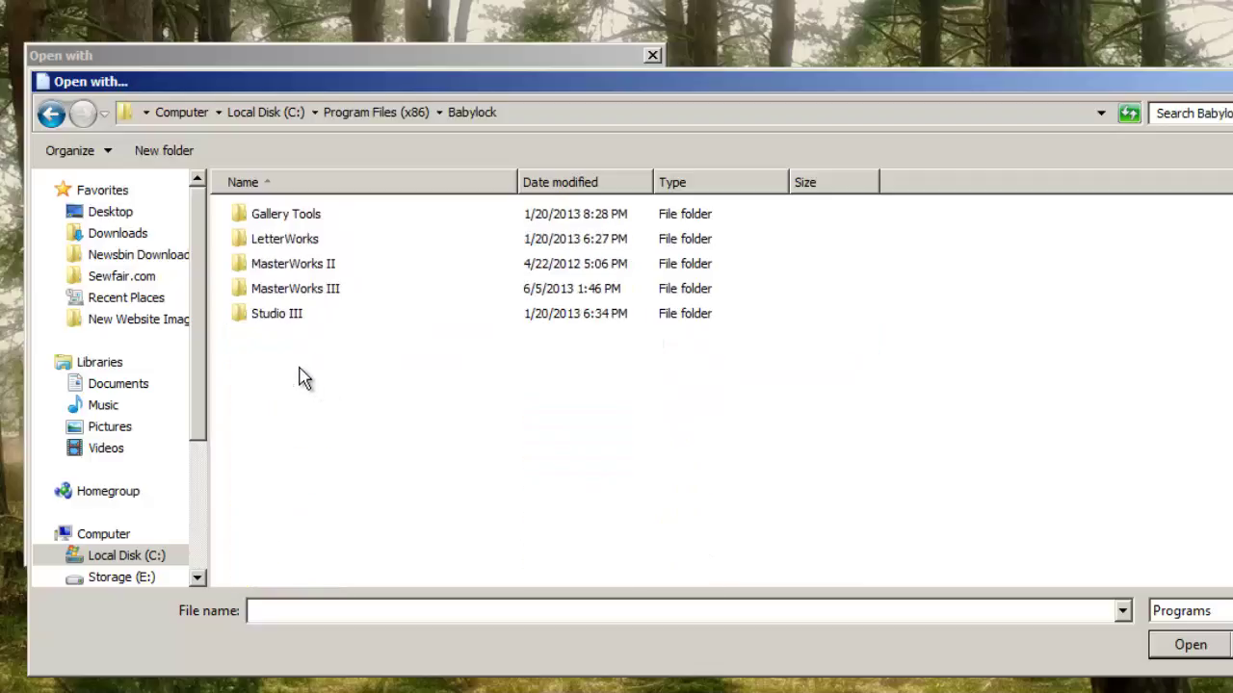
{"action": "double_click", "coordinate": [324, 294]}
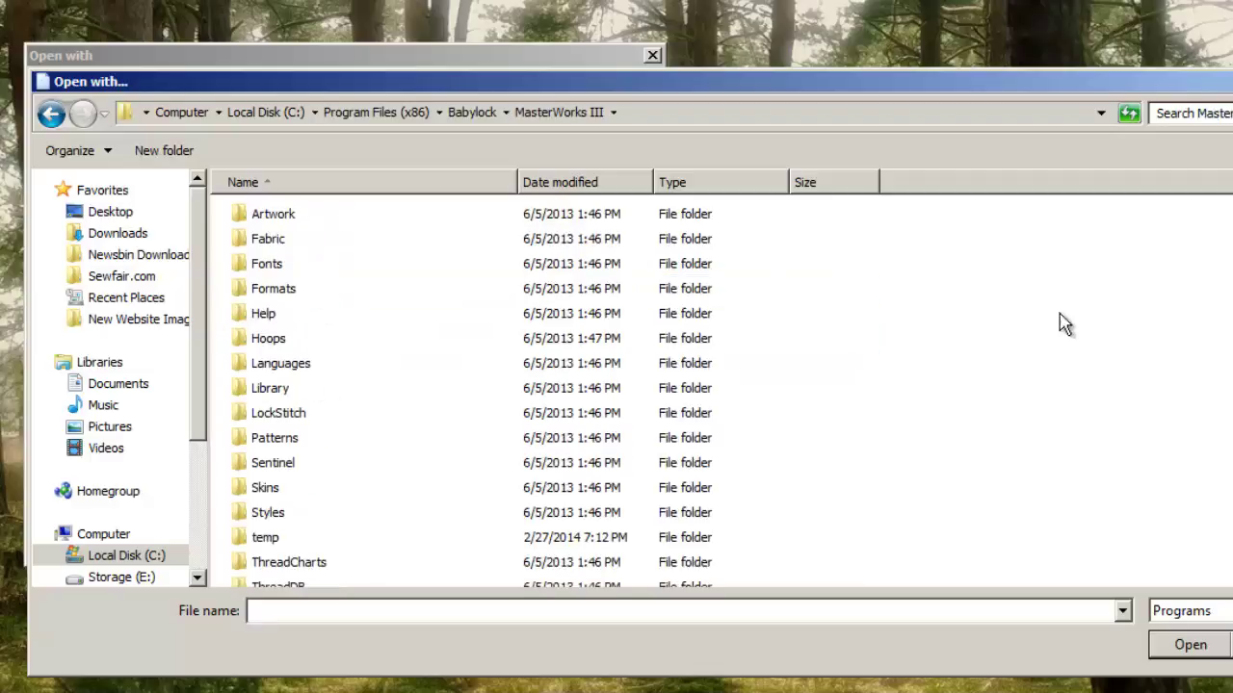
{"action": "scroll", "coordinate": [1040, 460], "scroll_direction": "down", "scroll_amount": 2}
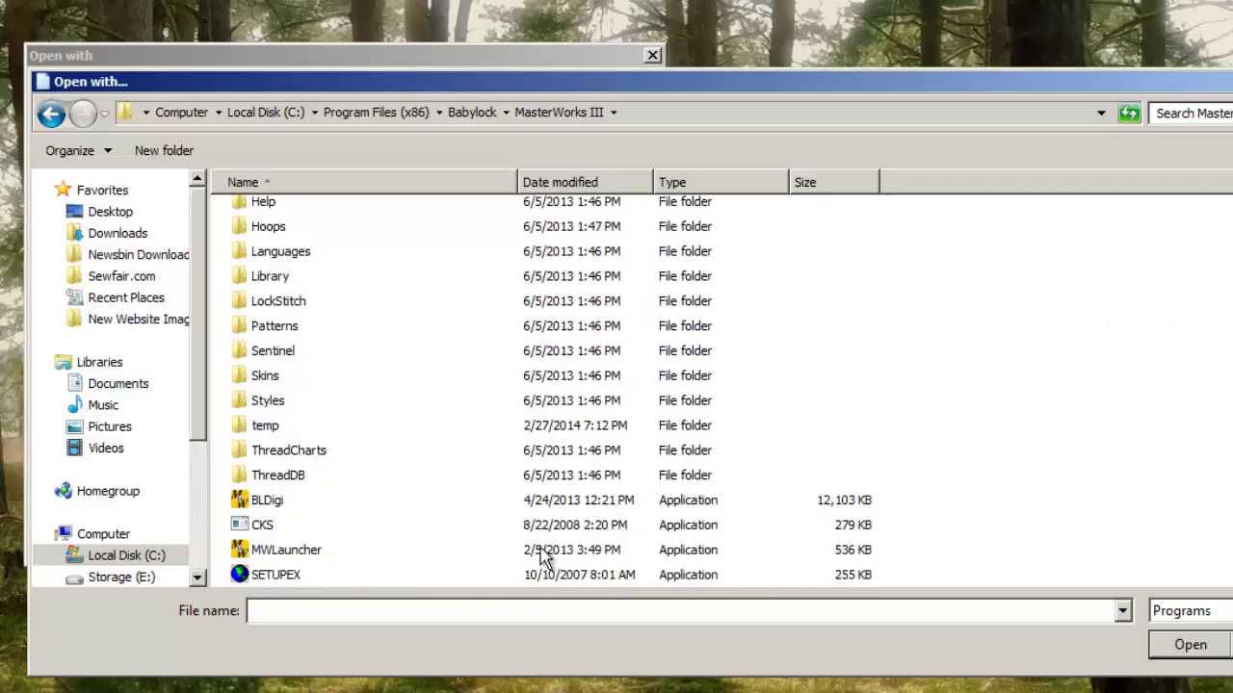
{"action": "left_click", "coordinate": [308, 562]}
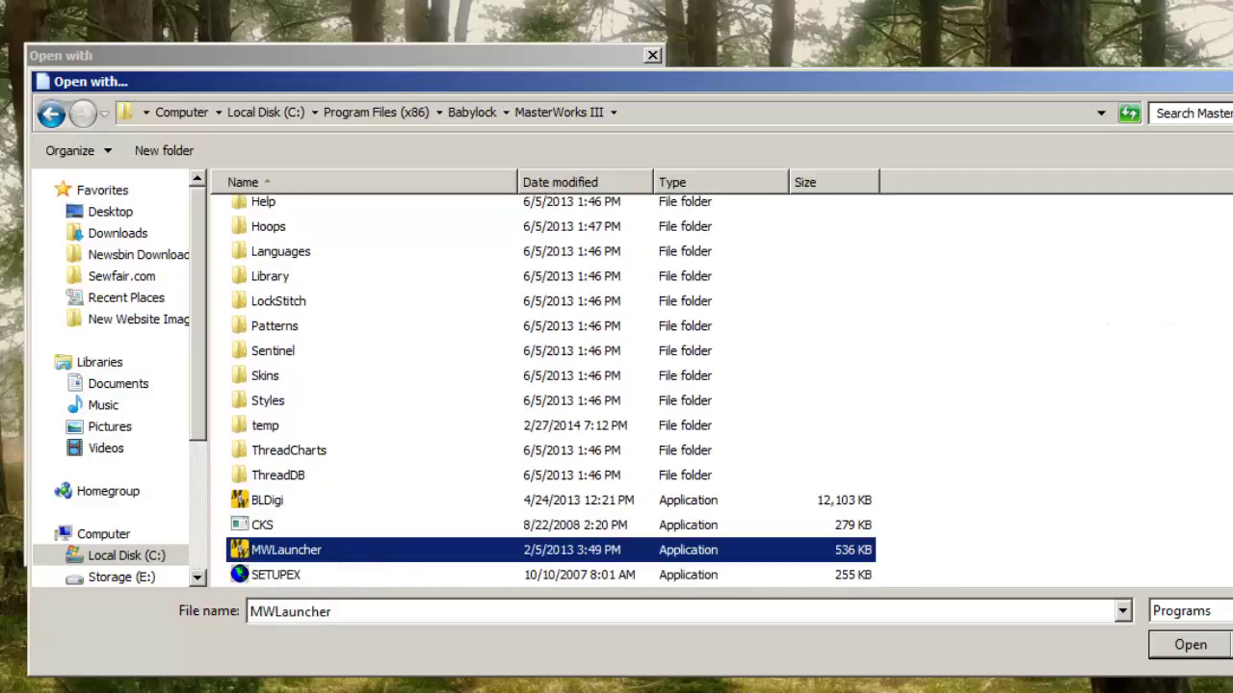
{"action": "left_click", "coordinate": [1192, 648]}
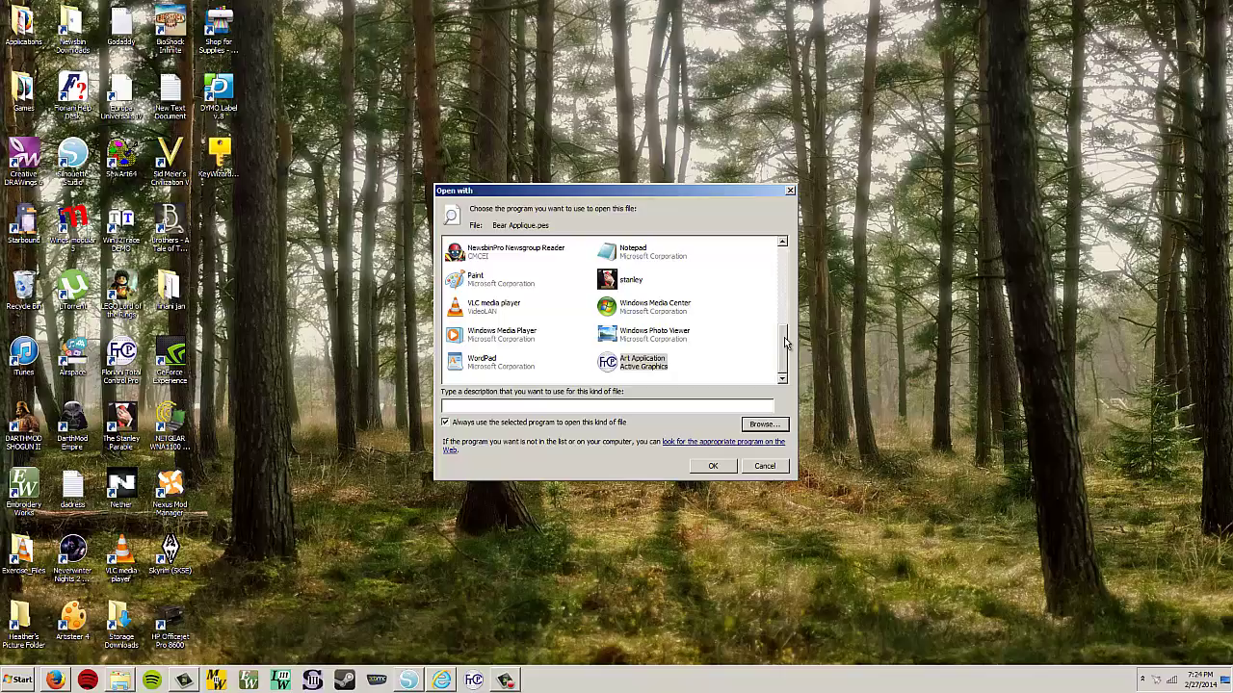
Step: Open Bear Applique.pes with Art Application by Active Graphics as the always-used program for PES files, and close the opened design program
{"action": "left_click", "coordinate": [643, 363]}
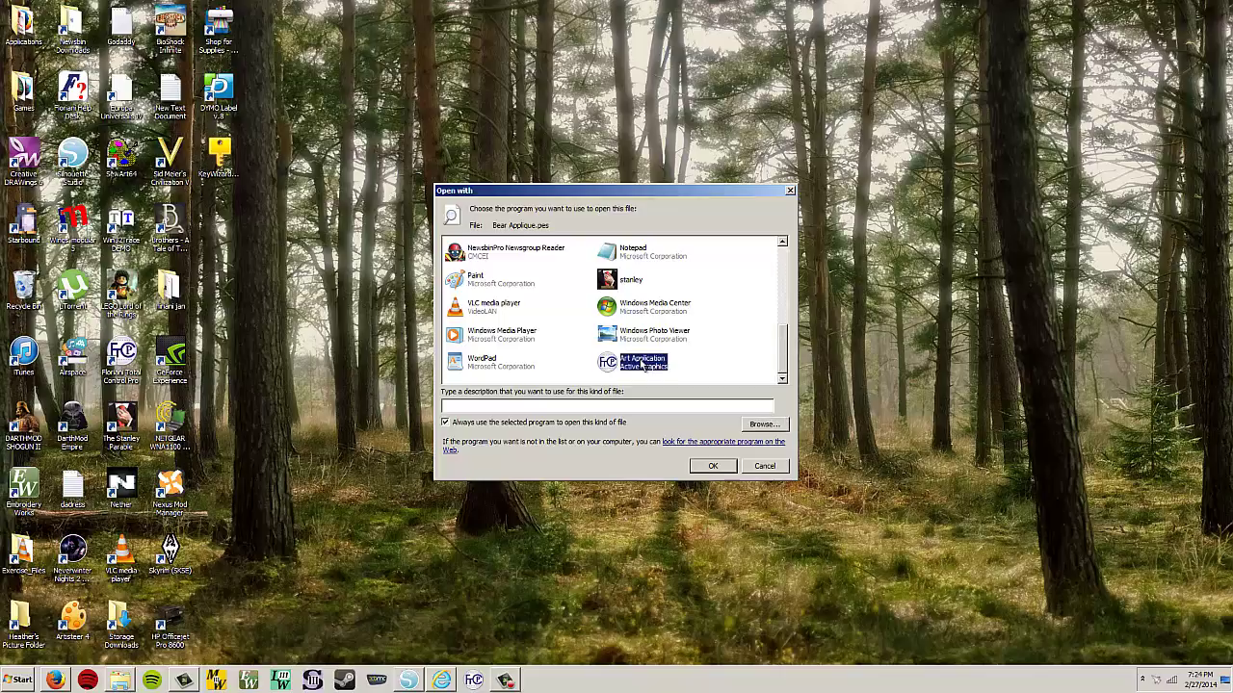
{"action": "left_click", "coordinate": [714, 468]}
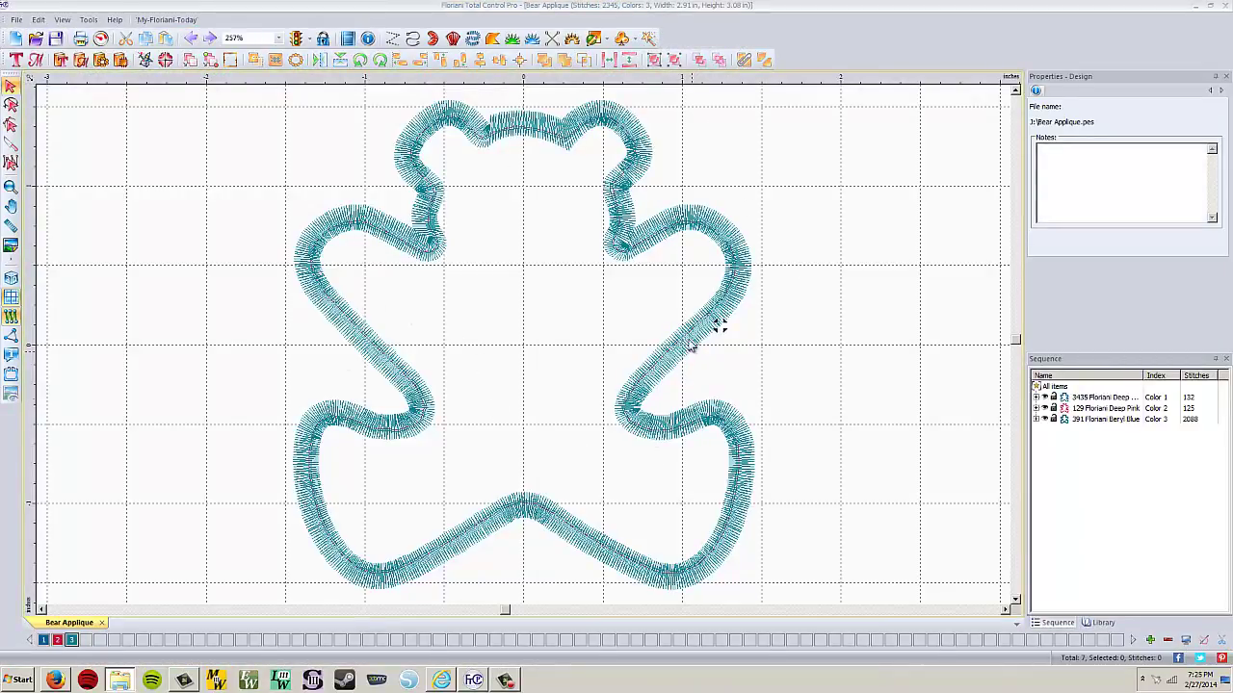
{"action": "left_click", "coordinate": [1222, 6]}
Step: Look at the Bearcut and birdonflower PES files on USB DRIVE (J:) by selecting each one
{"action": "left_click", "coordinate": [419, 386]}
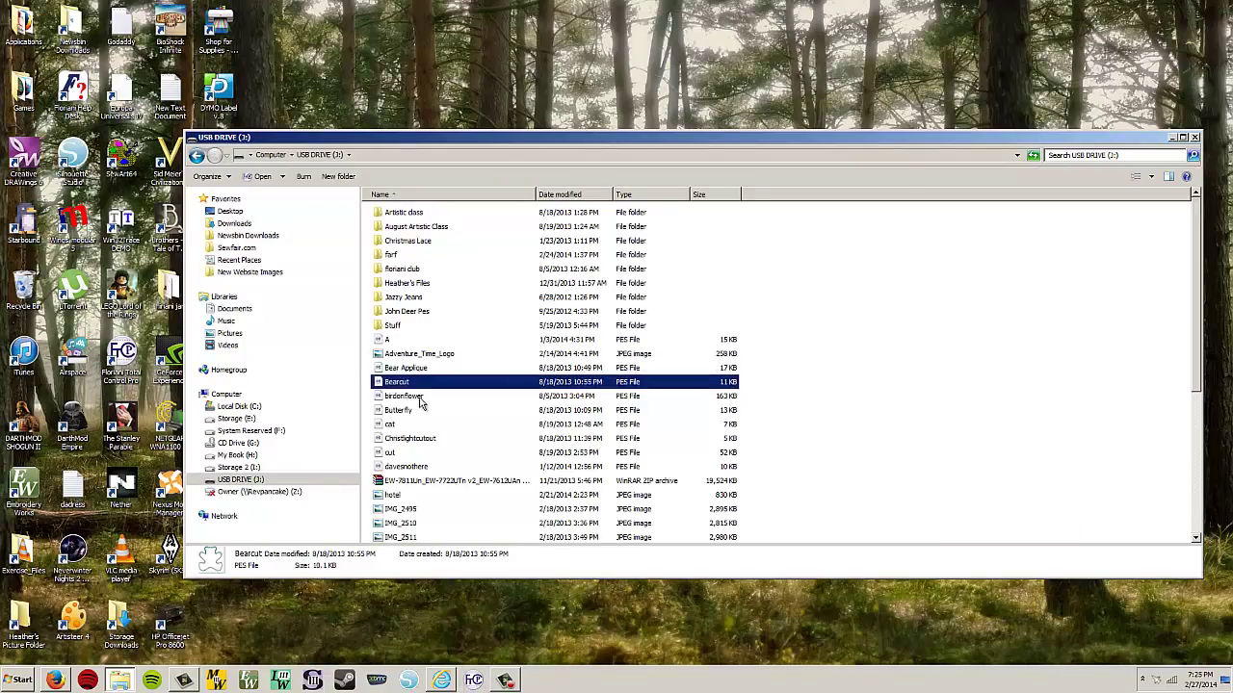
{"action": "left_click", "coordinate": [418, 399]}
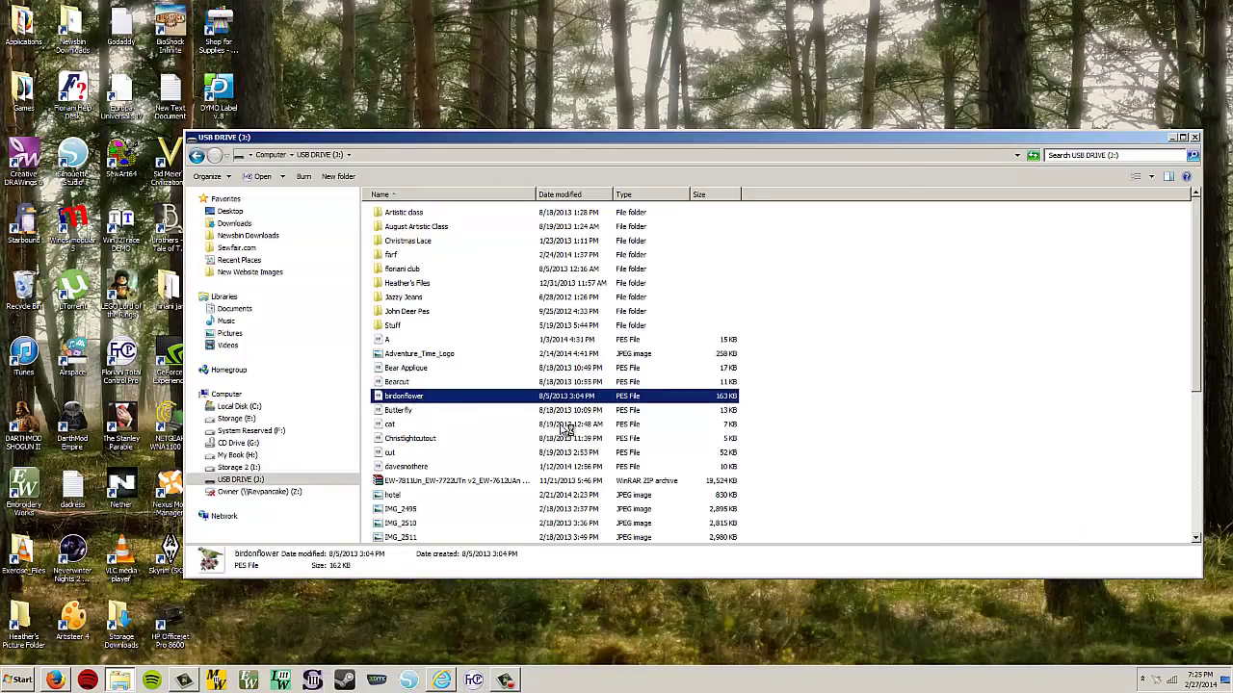